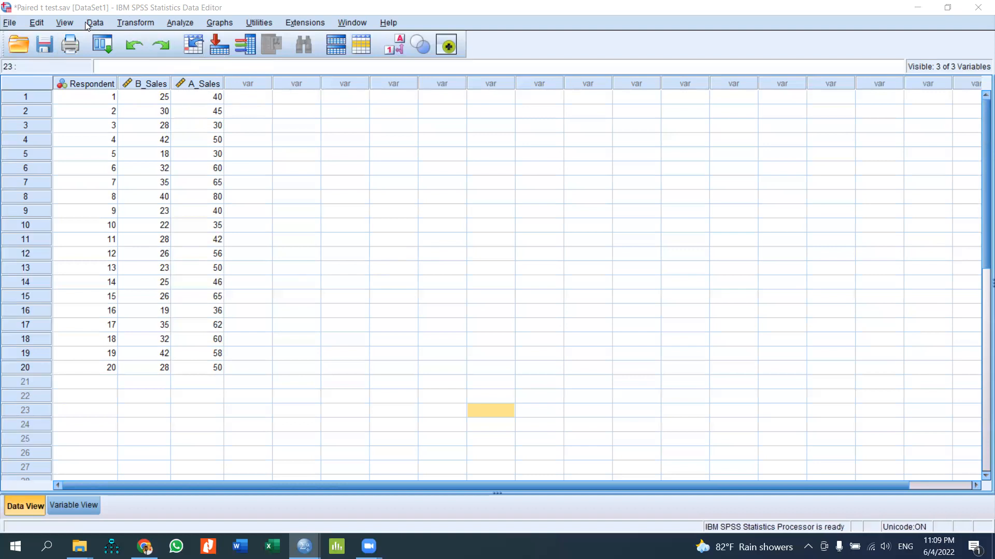
# Step: Open Compute Variable, clear its previous settings, and name the target variable DIF
pyautogui.click(133, 24)
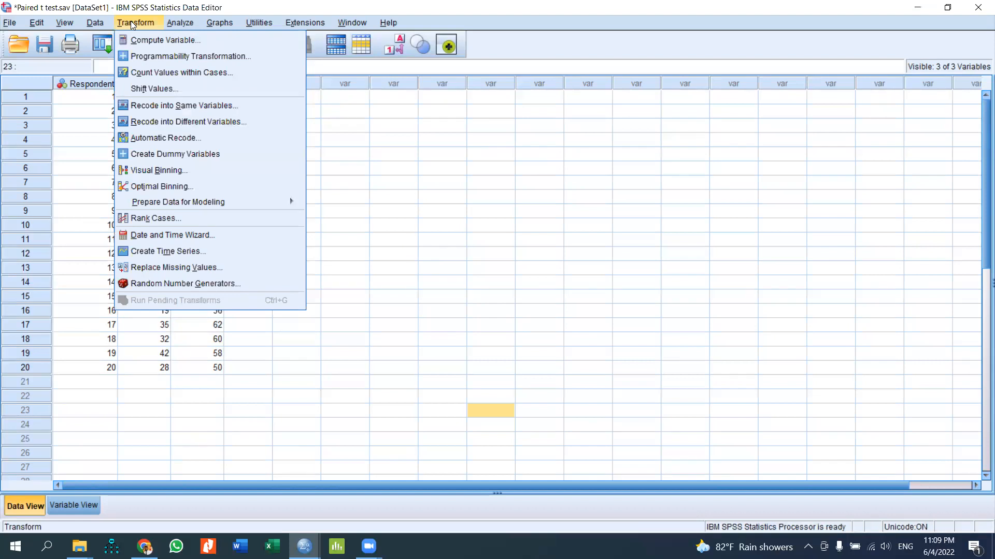
pyautogui.click(139, 40)
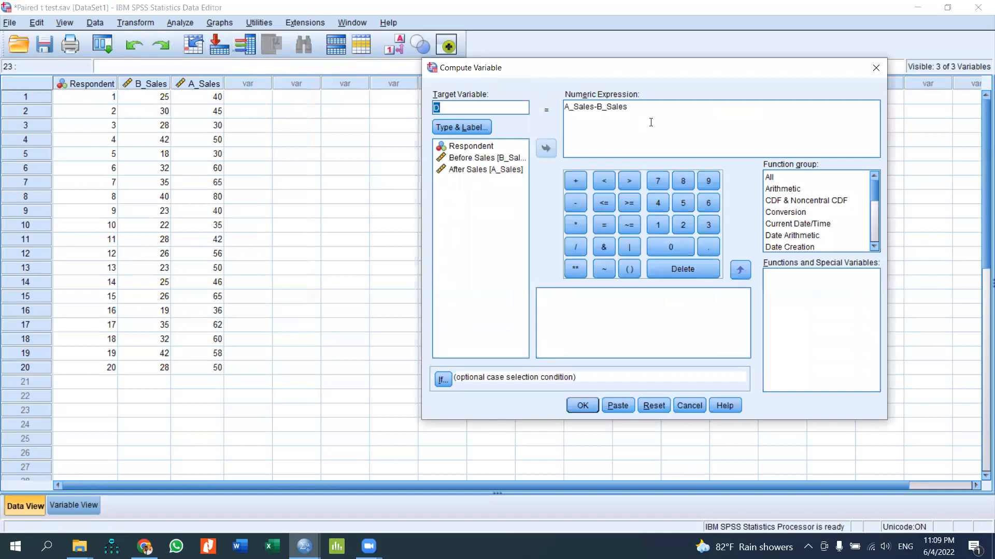
pyautogui.click(654, 405)
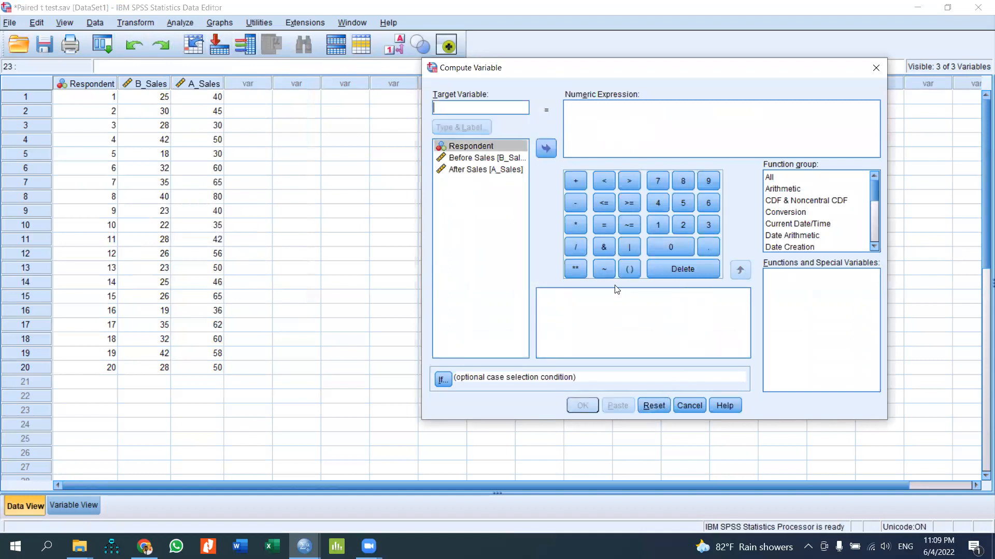
pyautogui.write('D')
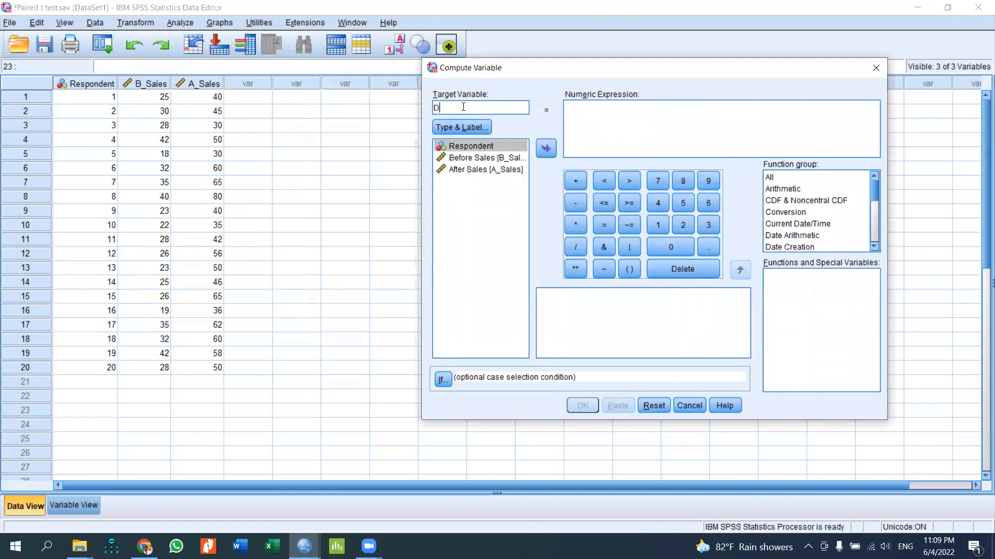
pyautogui.click(594, 118)
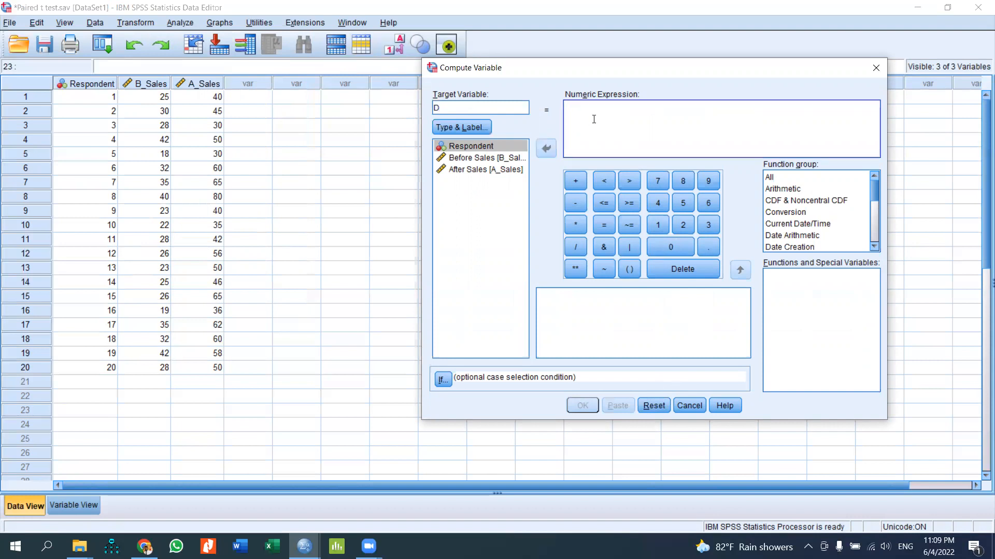
pyautogui.click(456, 105)
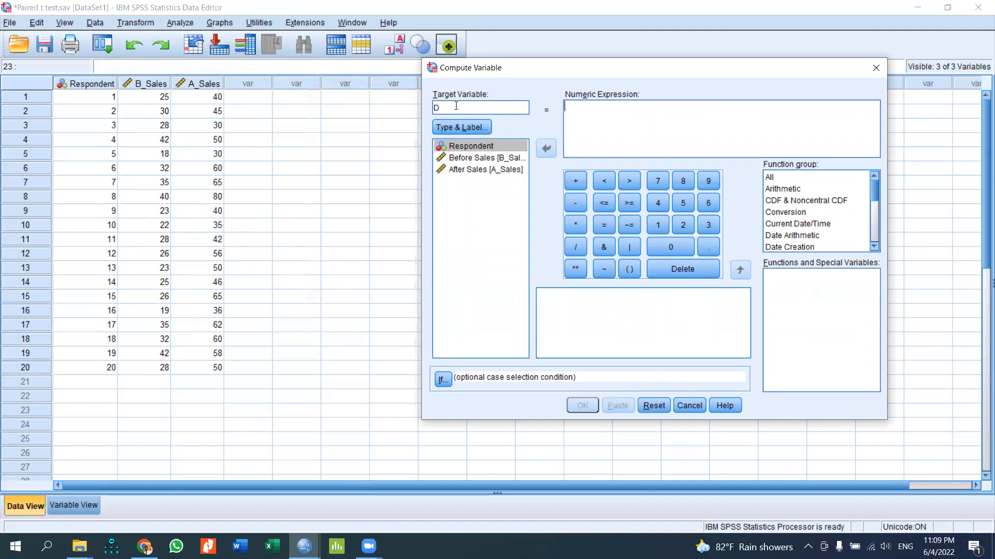
pyautogui.write('if')
pyautogui.press('BackSpace')
pyautogui.press('BackSpace')
pyautogui.write('IF')
# Step: Define the numeric expression for DIF as A_Sales - B_Sales and run the computation
pyautogui.click(591, 103)
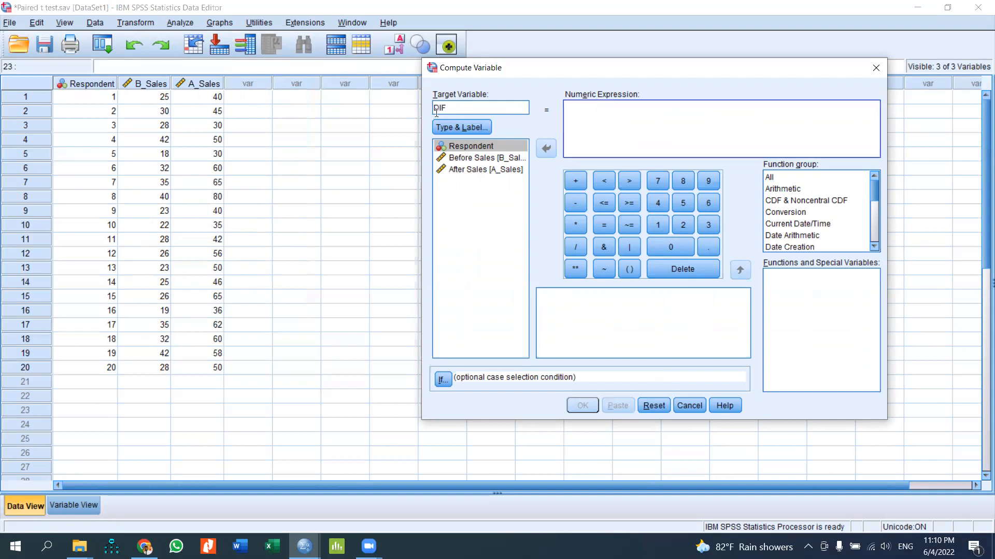
pyautogui.click(469, 171)
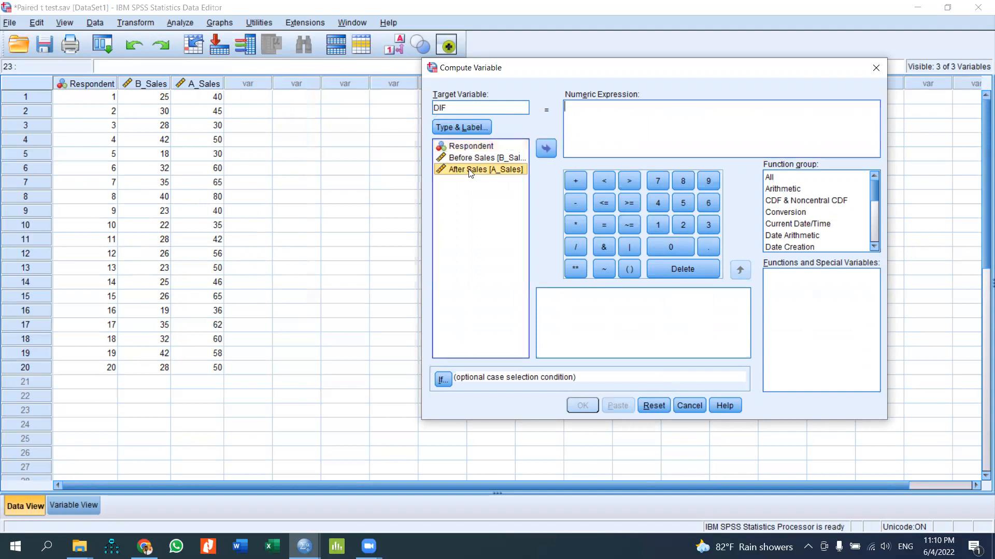
pyautogui.click(546, 148)
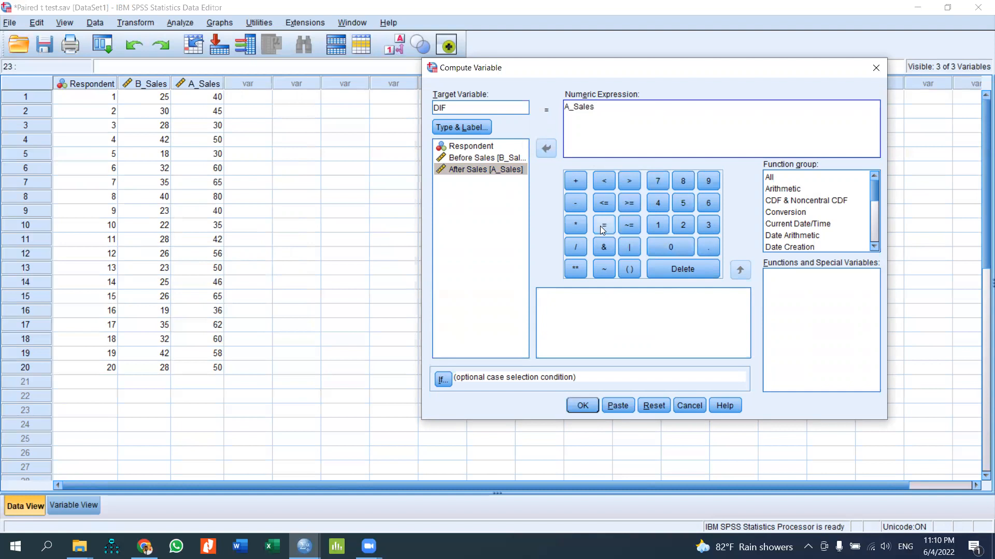
pyautogui.click(576, 203)
pyautogui.doubleClick(485, 158)
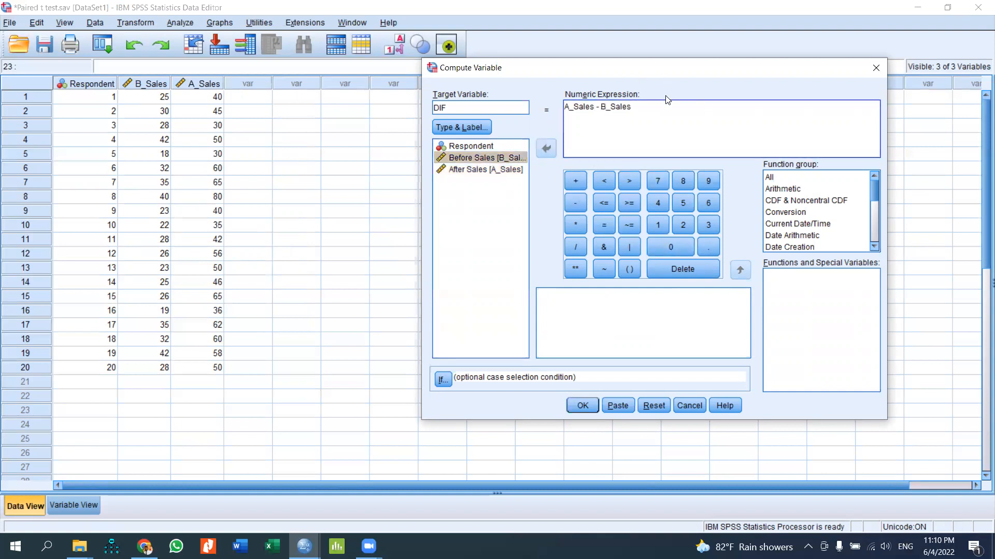
pyautogui.click(584, 409)
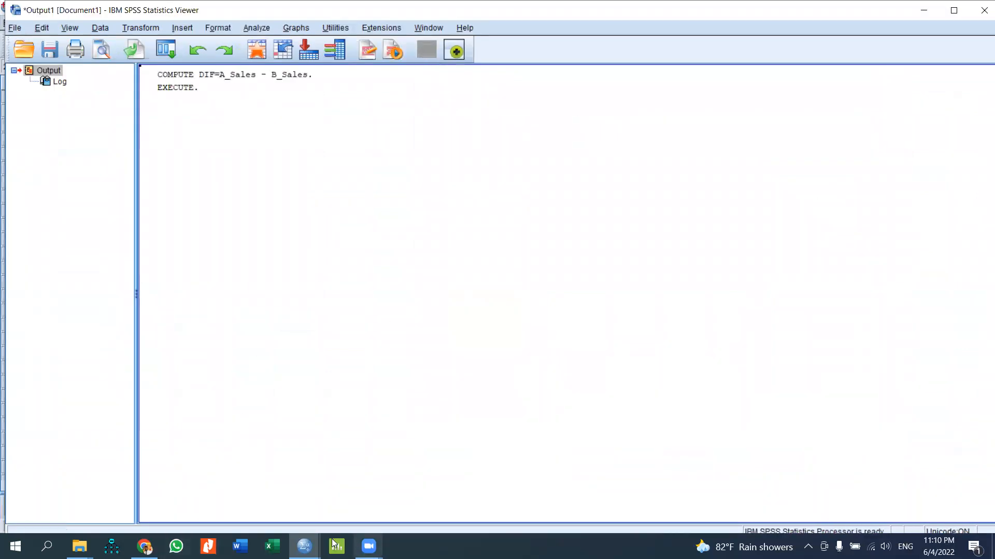
# Step: Return to the dataset window, set the measurement level of DIF to Scale, and go back to the case data
pyautogui.click(304, 546)
pyautogui.click(366, 506)
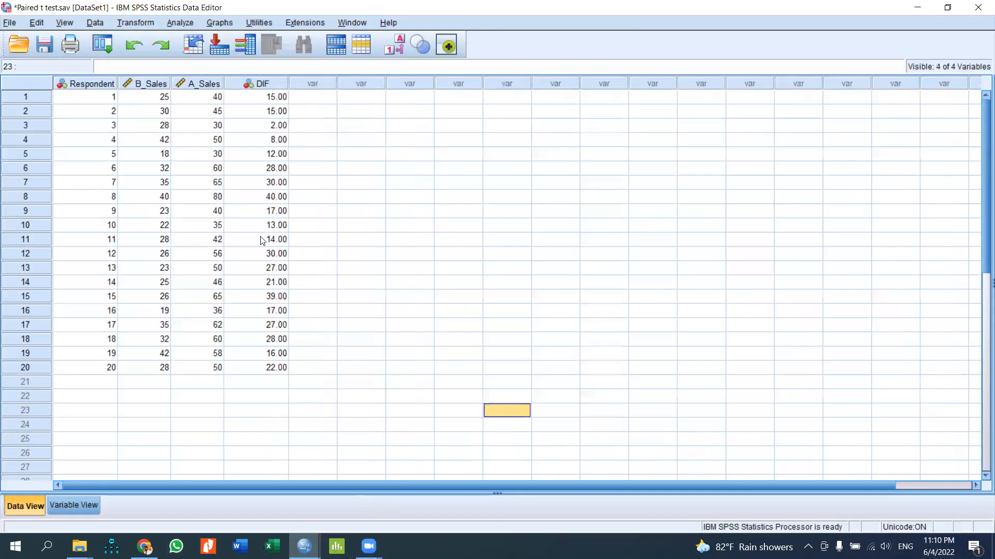
pyautogui.doubleClick(259, 84)
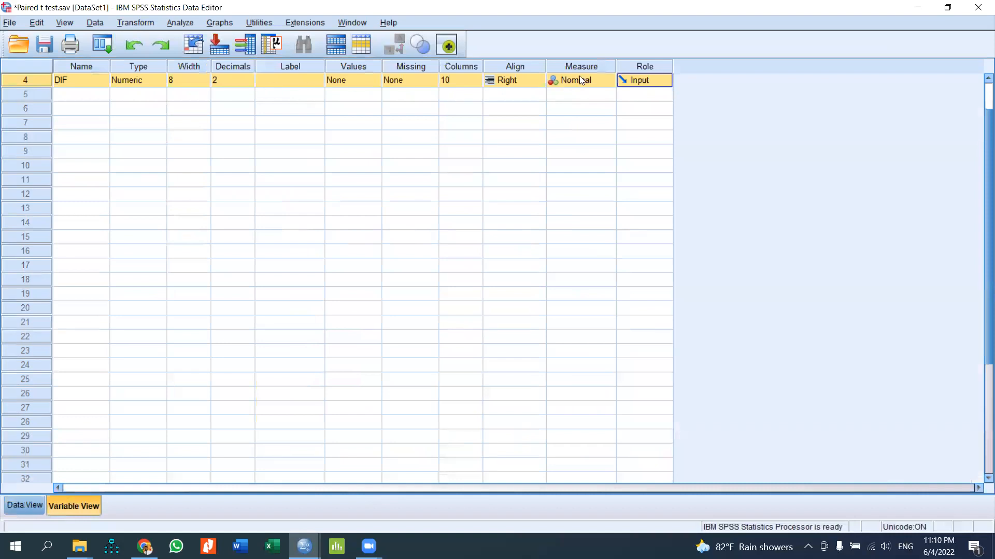
pyautogui.click(603, 83)
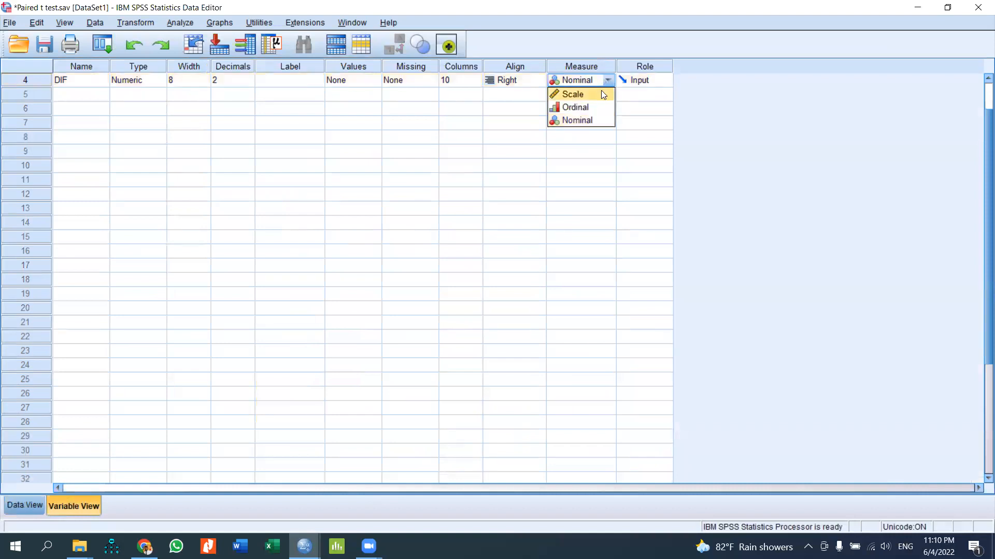
pyautogui.click(601, 94)
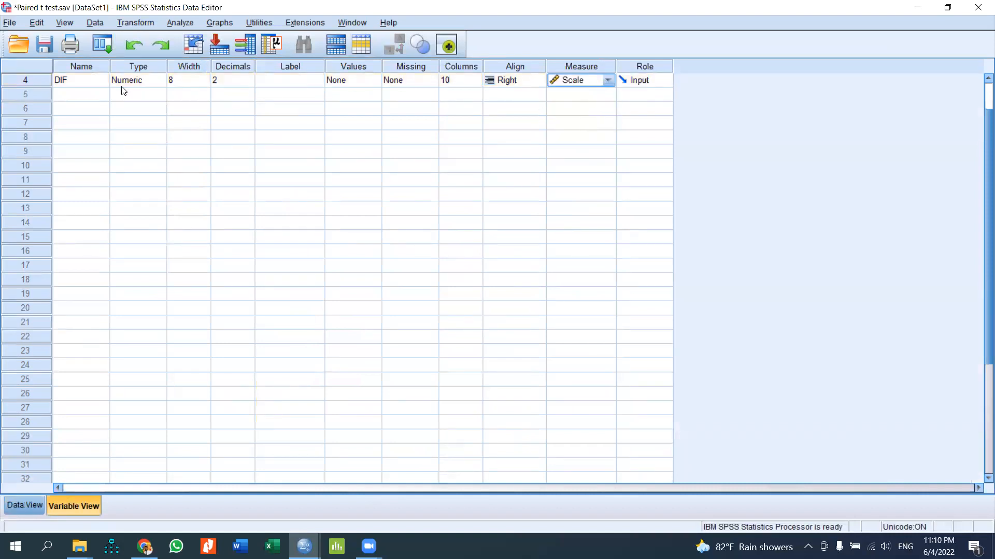
pyautogui.click(27, 506)
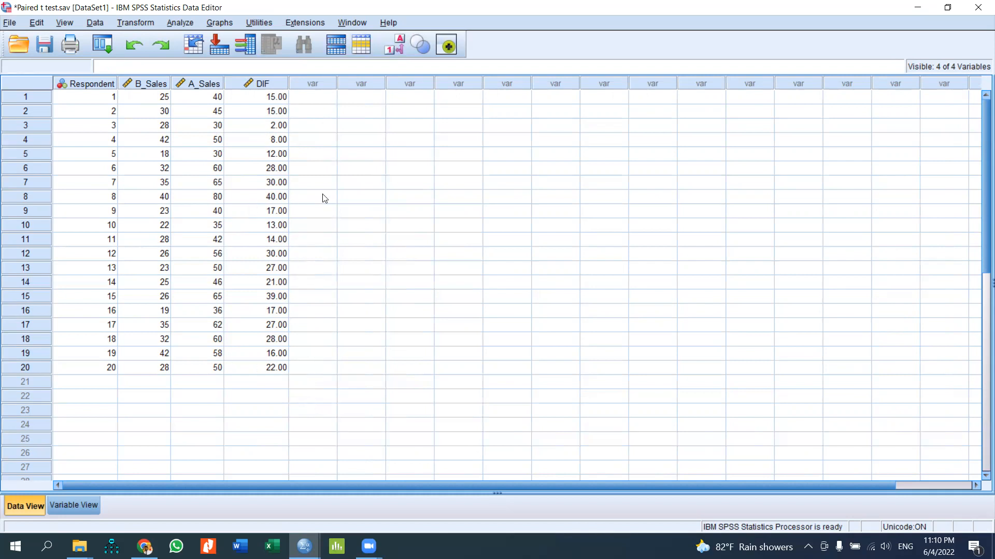
pyautogui.click(394, 213)
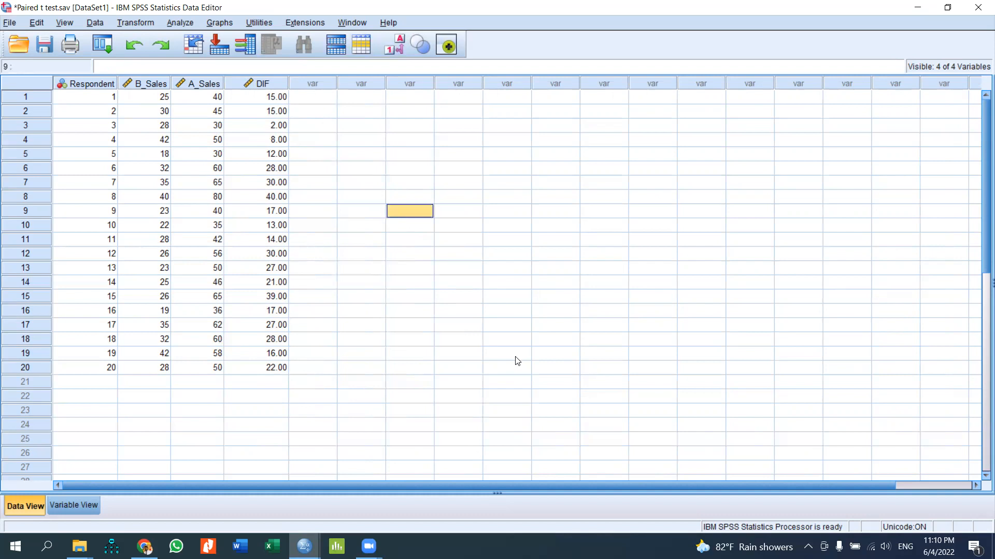
# Step: Start an Explore analysis from the descriptive statistics with DIF as the dependent variable
pyautogui.click(277, 86)
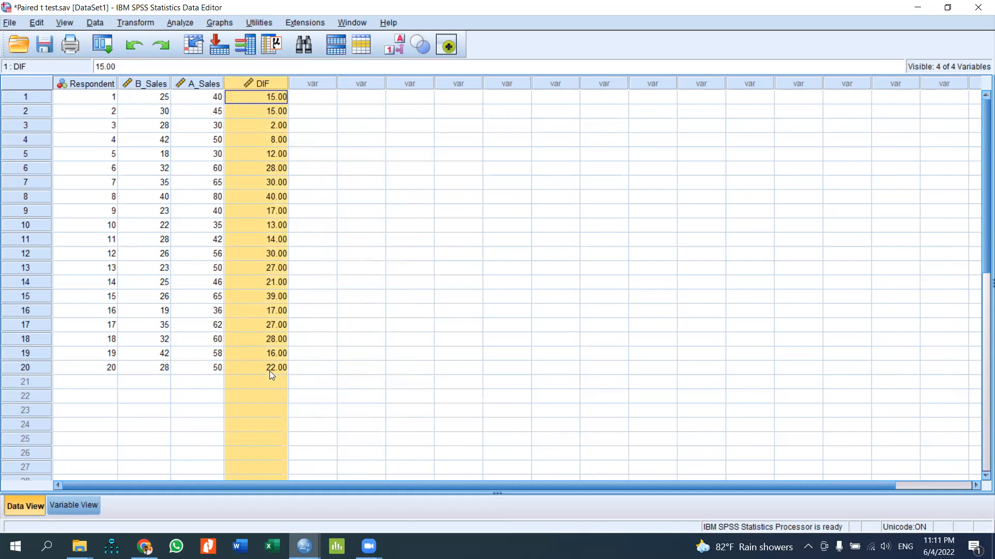
pyautogui.click(385, 313)
pyautogui.click(192, 27)
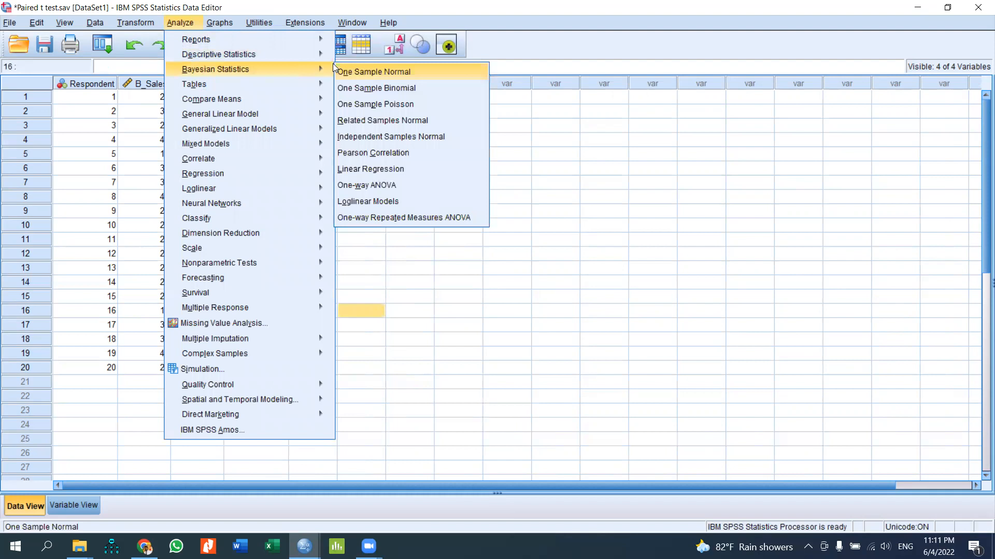
pyautogui.moveTo(305, 55)
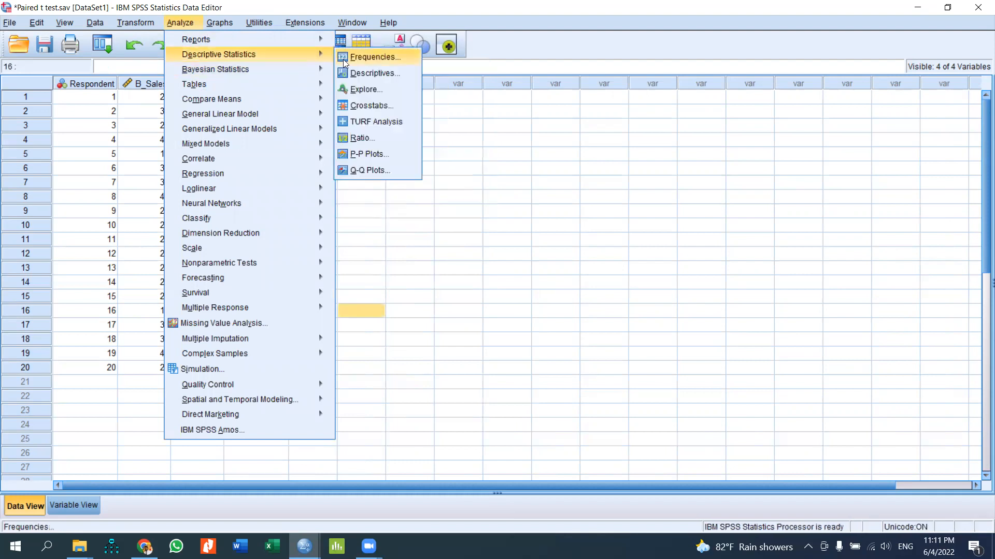
pyautogui.click(367, 90)
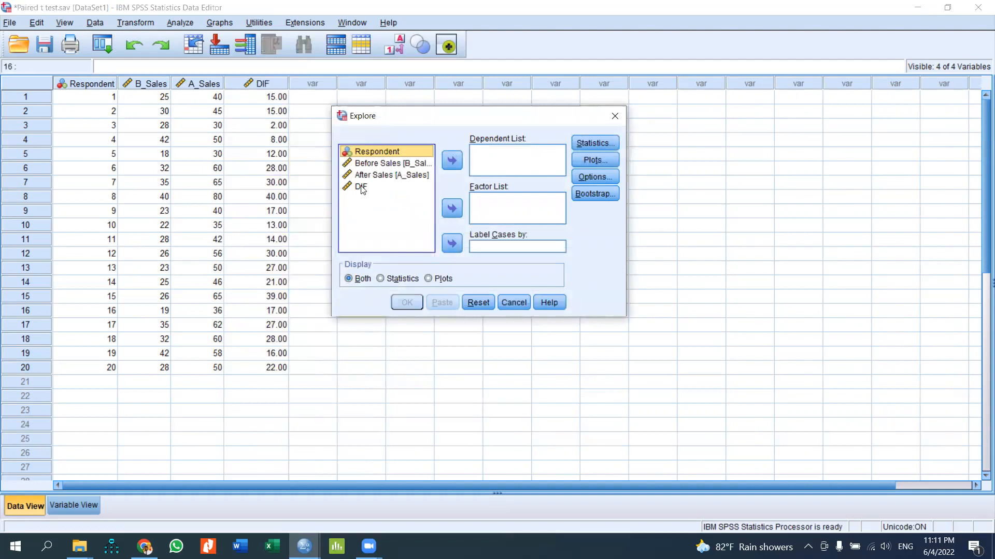
pyautogui.click(361, 188)
pyautogui.click(452, 161)
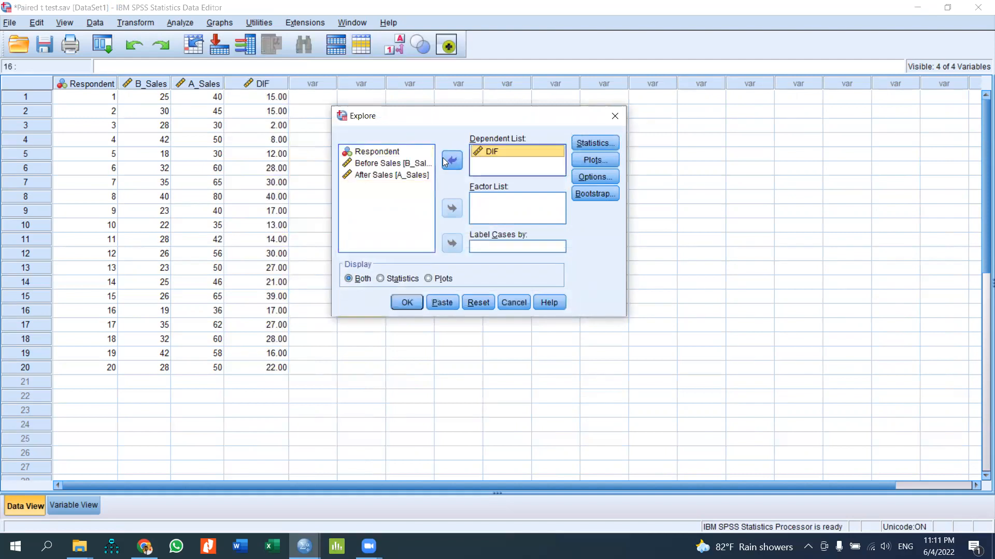
# Step: Include normality plots with tests in the Explore plots settings and run the analysis
pyautogui.click(593, 161)
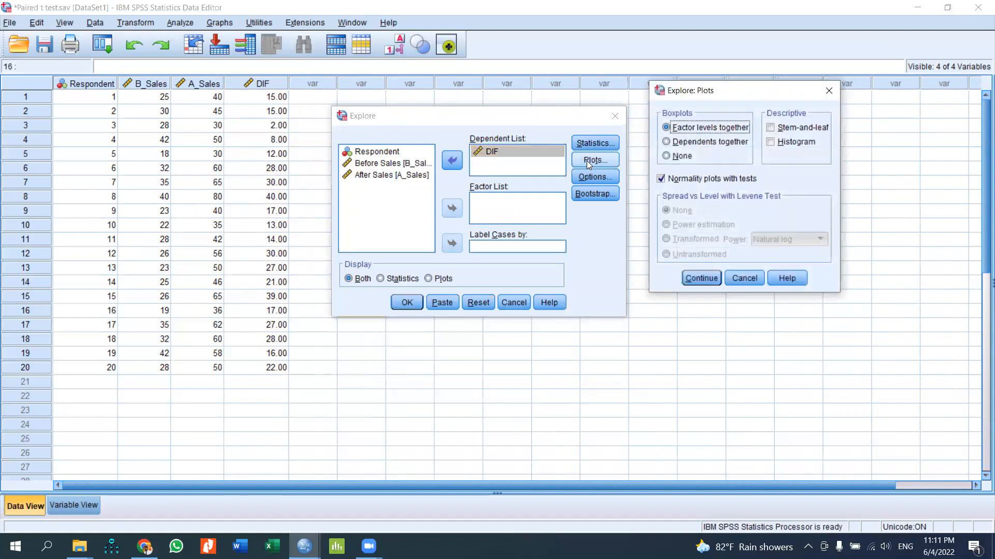
pyautogui.click(663, 179)
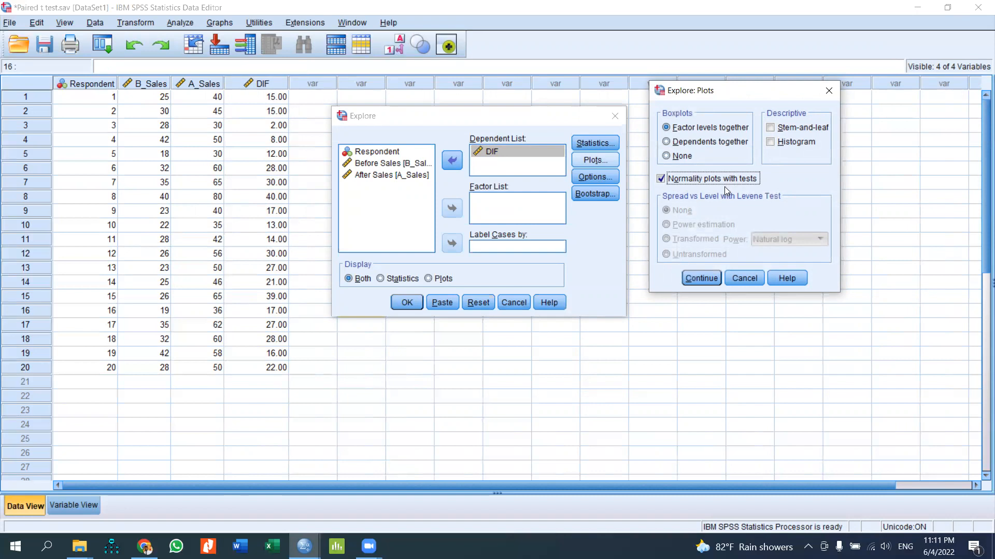
pyautogui.click(705, 280)
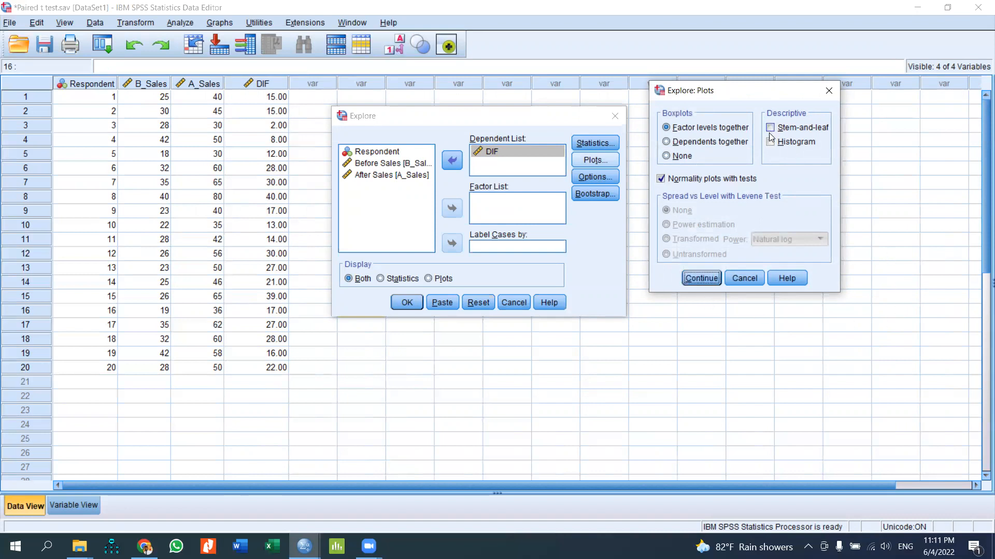
pyautogui.click(700, 278)
pyautogui.click(407, 302)
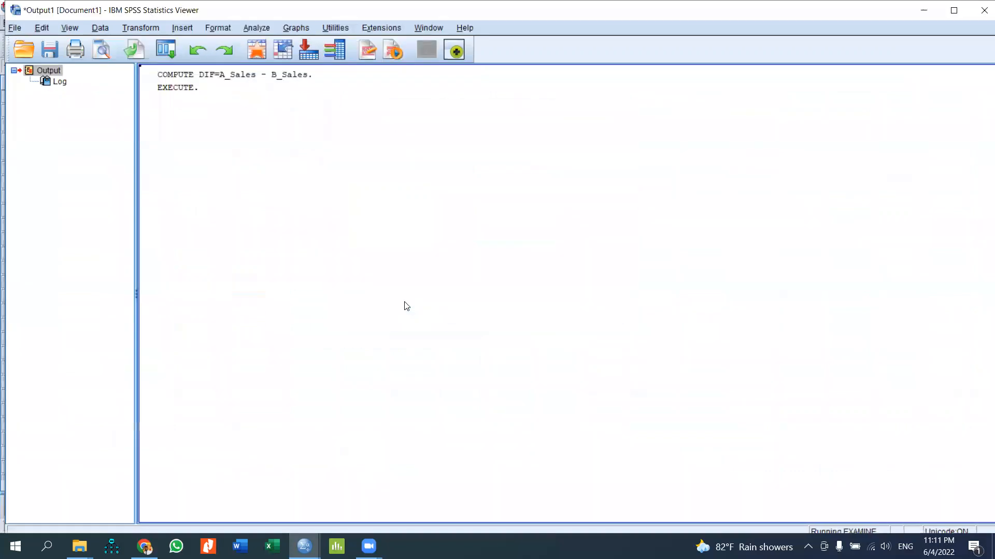
# Step: Examine the descriptives, the Tests of Normality table and the normal Q-Q plots for DIF in the output
pyautogui.scroll(-2, 422, 318)
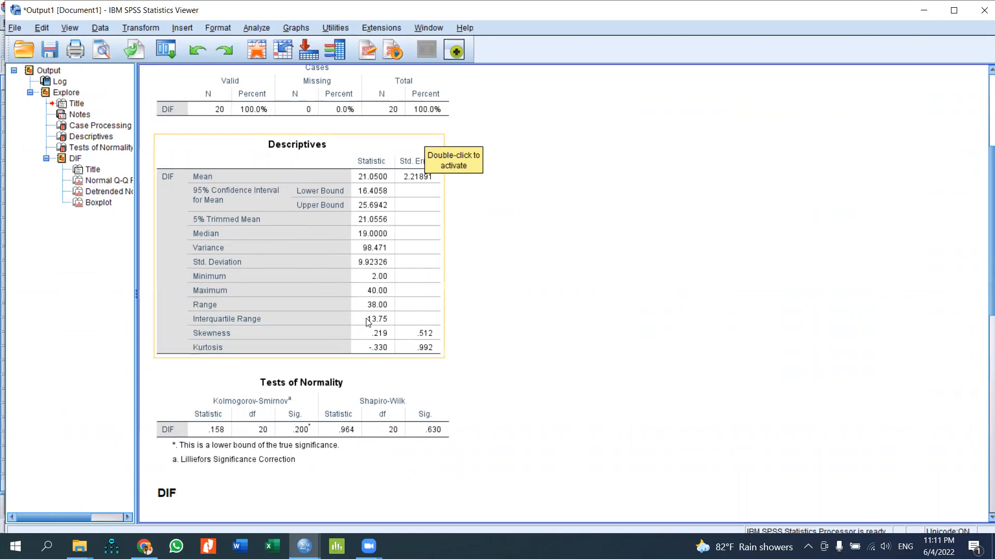
pyautogui.scroll(-6, 386, 315)
pyautogui.click(399, 252)
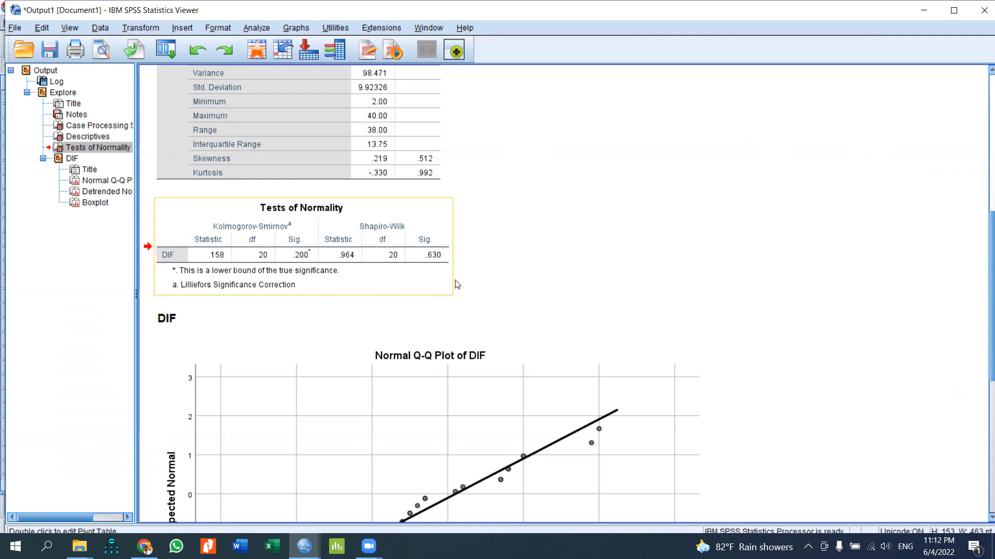
pyautogui.scroll(-2, 445, 261)
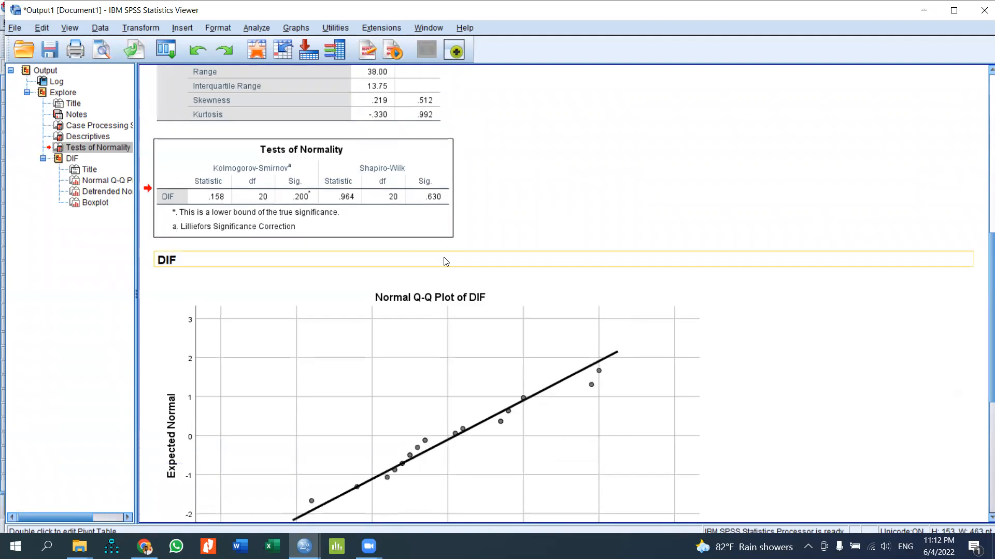
pyautogui.scroll(-8, 486, 300)
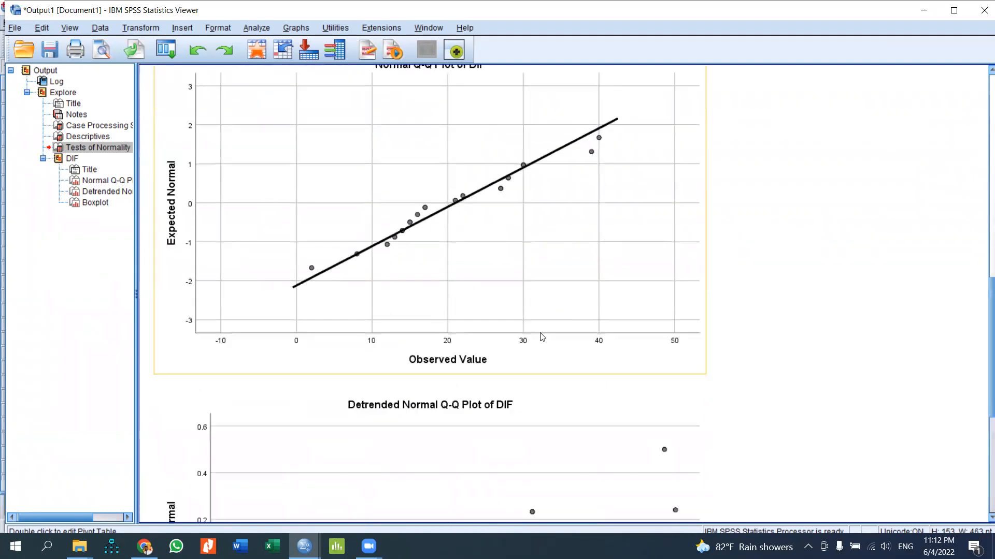
pyautogui.scroll(-2, 559, 172)
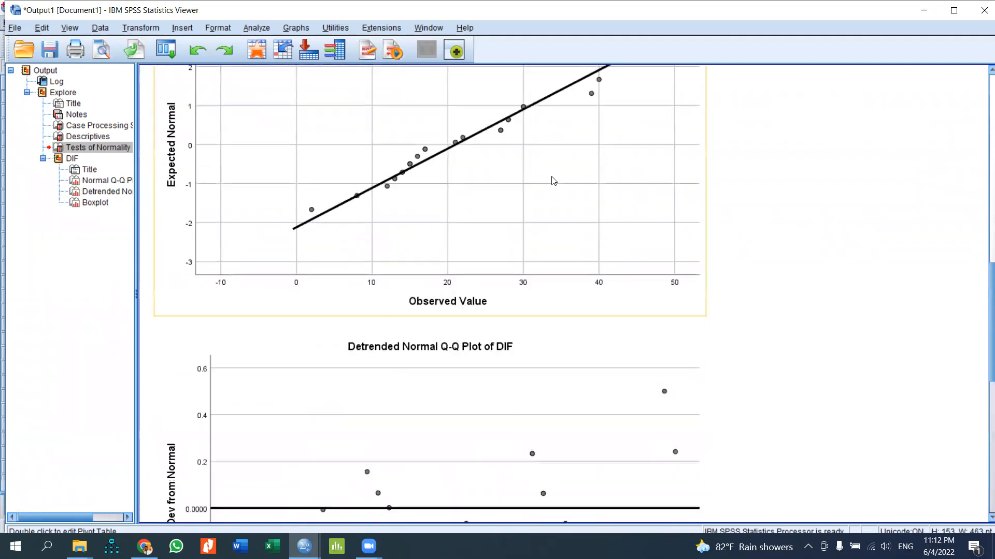
pyautogui.scroll(2, 550, 178)
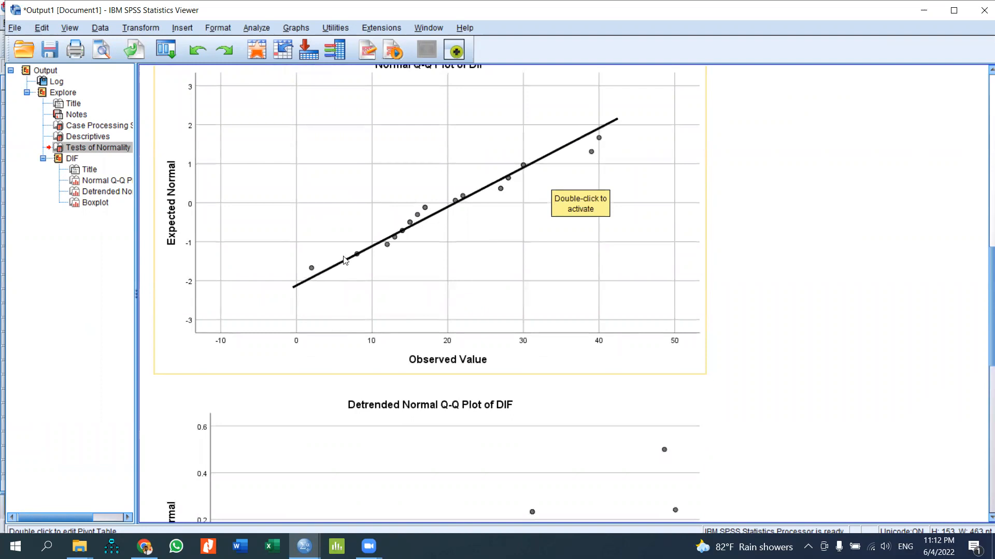
pyautogui.scroll(2, 466, 238)
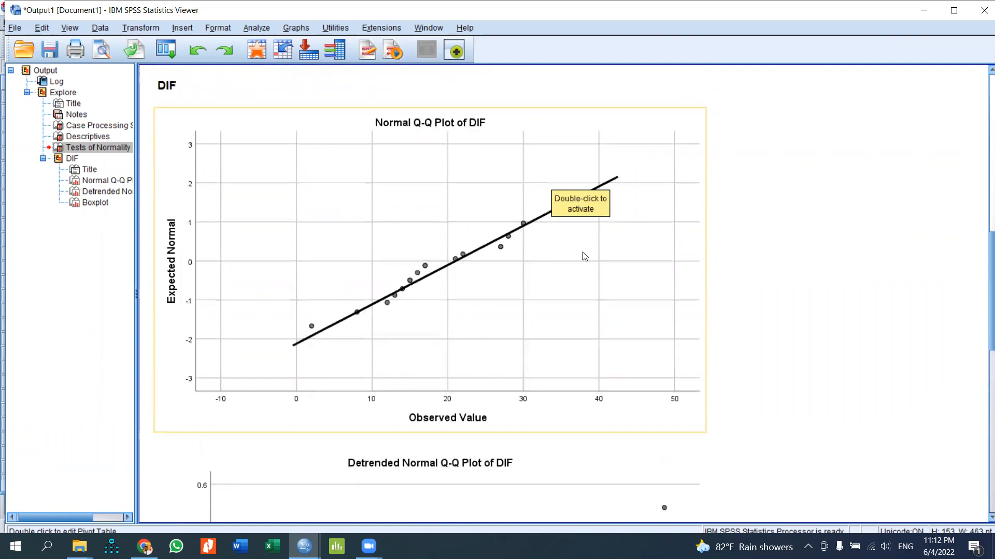
pyautogui.scroll(-2, 585, 256)
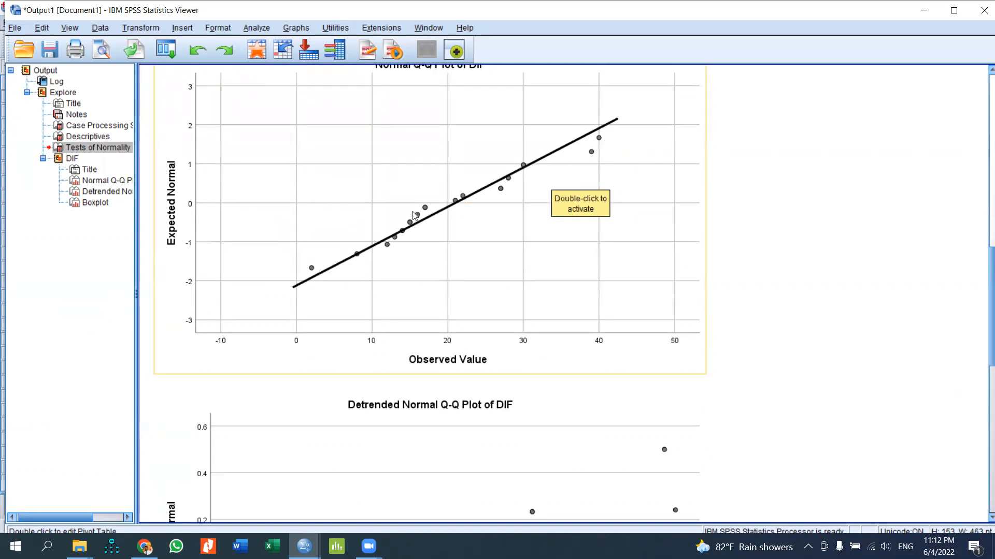
pyautogui.scroll(1, 499, 221)
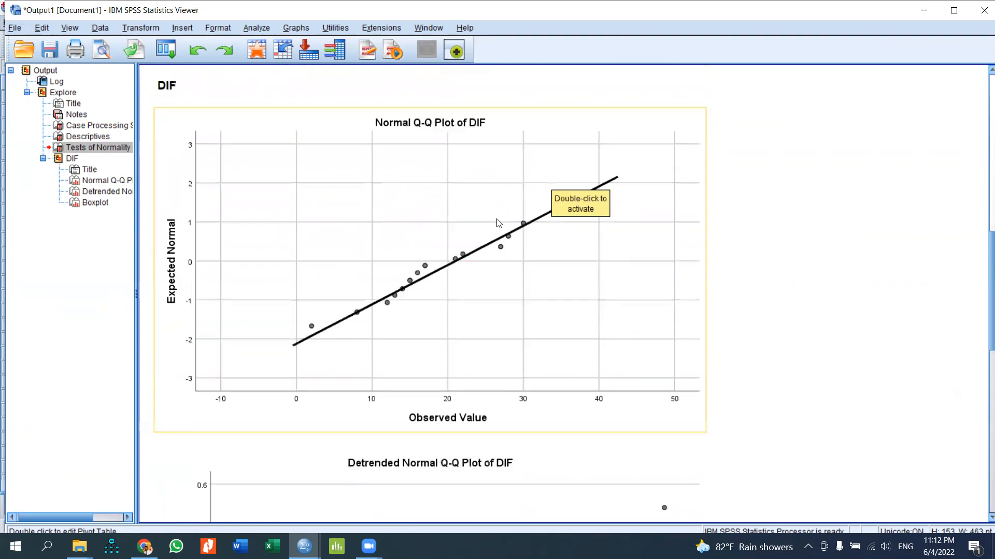
# Step: Set up a paired-samples t test with After Sales as Variable1 and Before Sales as Variable2 of pair 1
pyautogui.scroll(3, 487, 254)
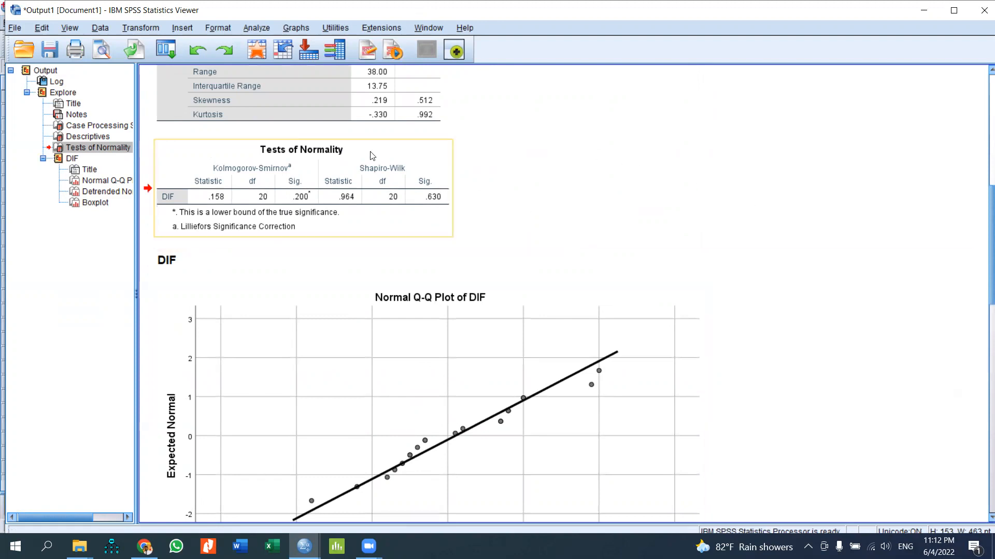
pyautogui.click(255, 29)
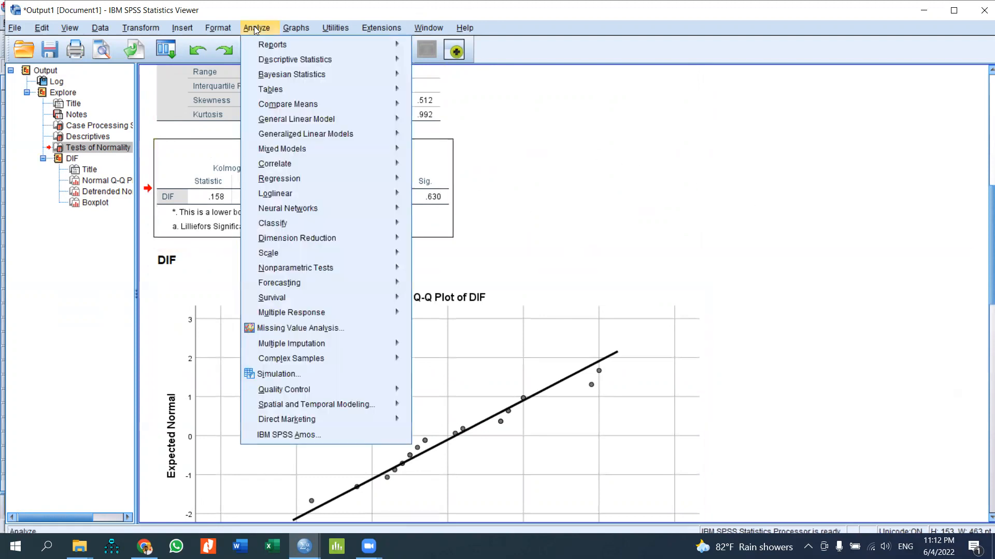
pyautogui.moveTo(272, 106)
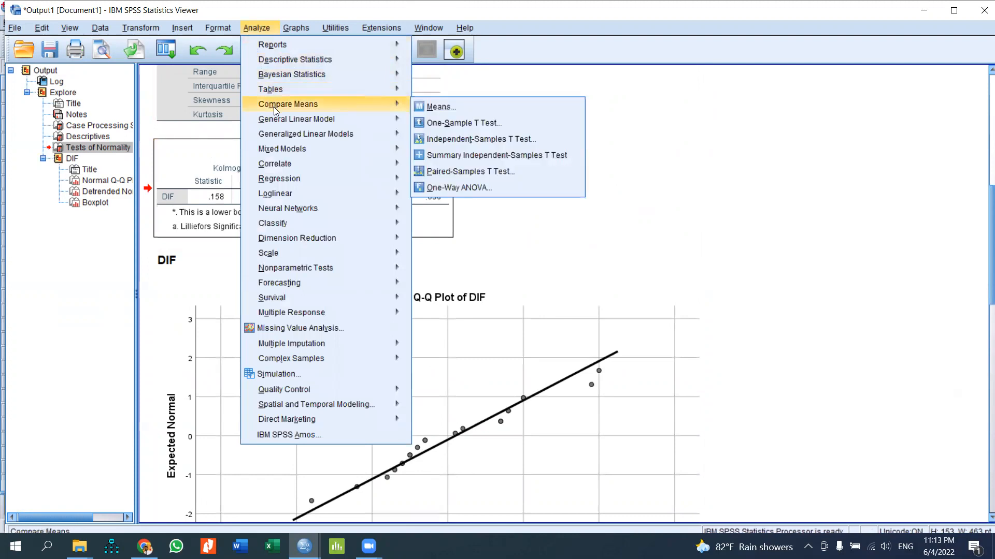
pyautogui.click(489, 172)
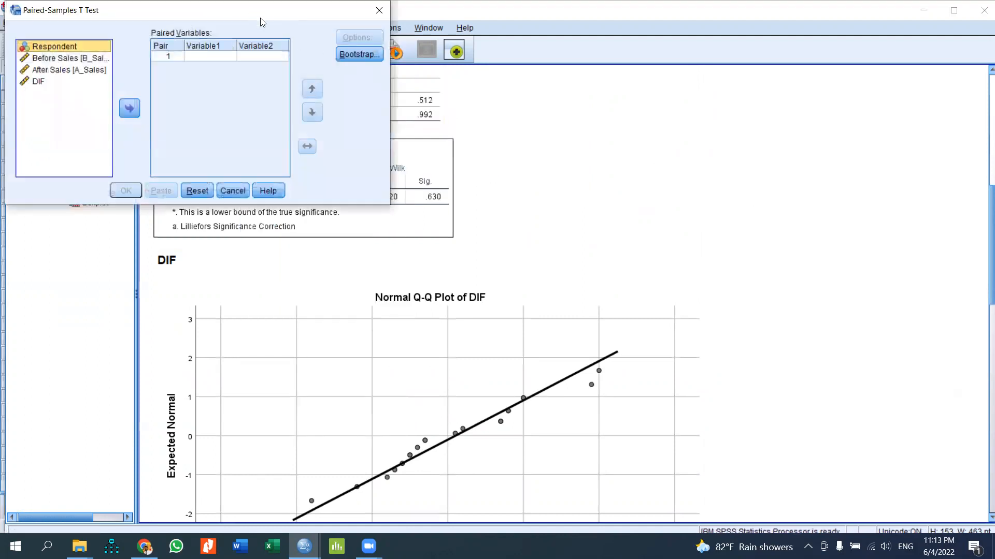
pyautogui.moveTo(263, 22); pyautogui.dragTo(434, 69)
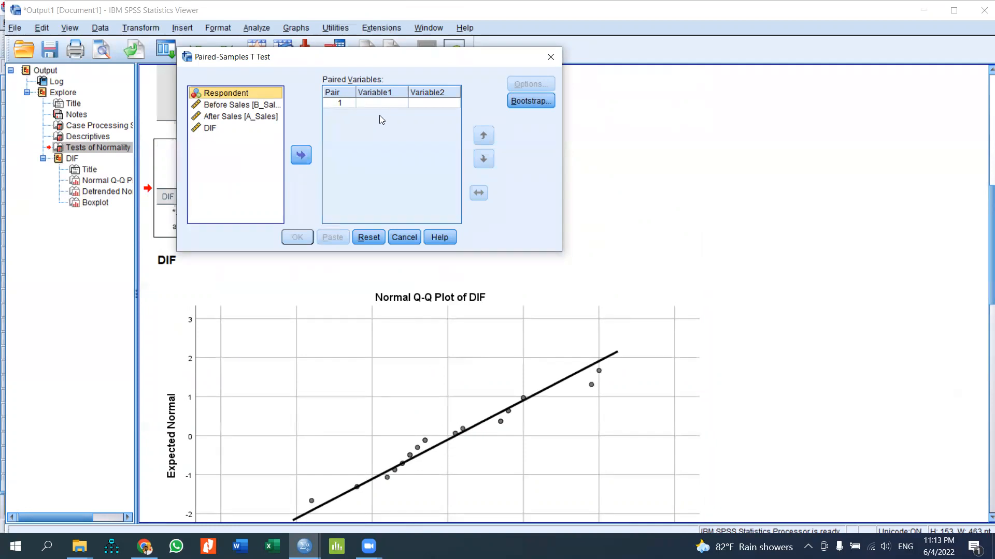
pyautogui.click(241, 106)
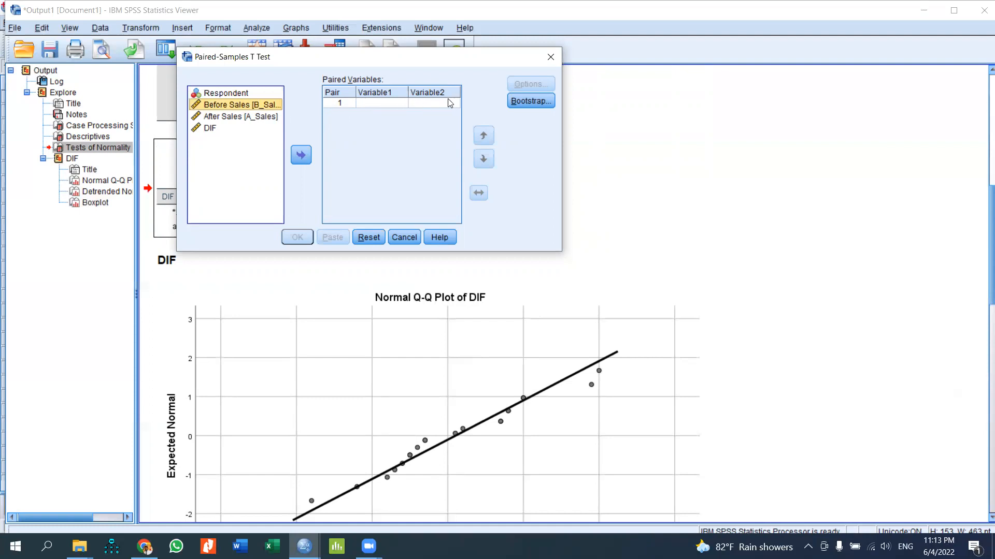
pyautogui.click(236, 117)
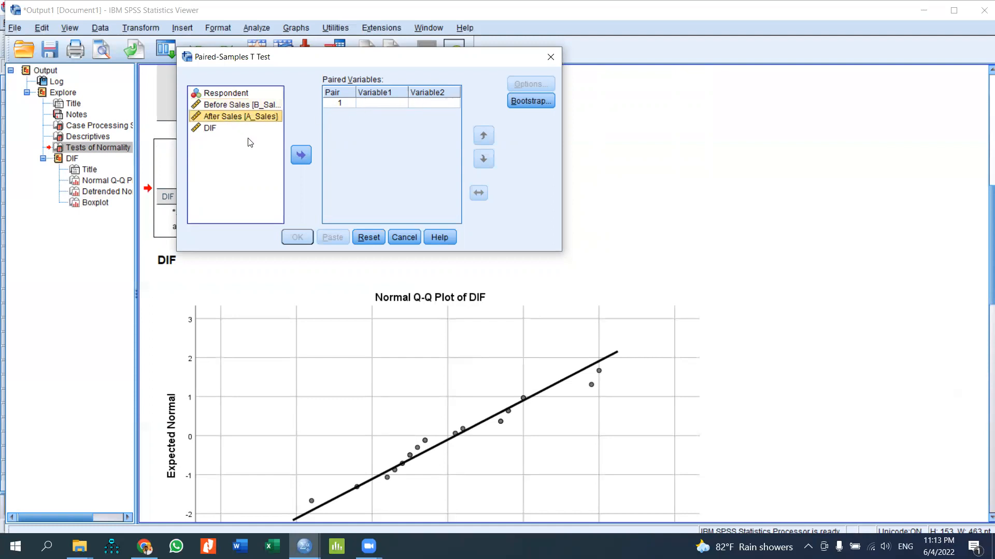
pyautogui.moveTo(229, 119); pyautogui.dragTo(370, 106)
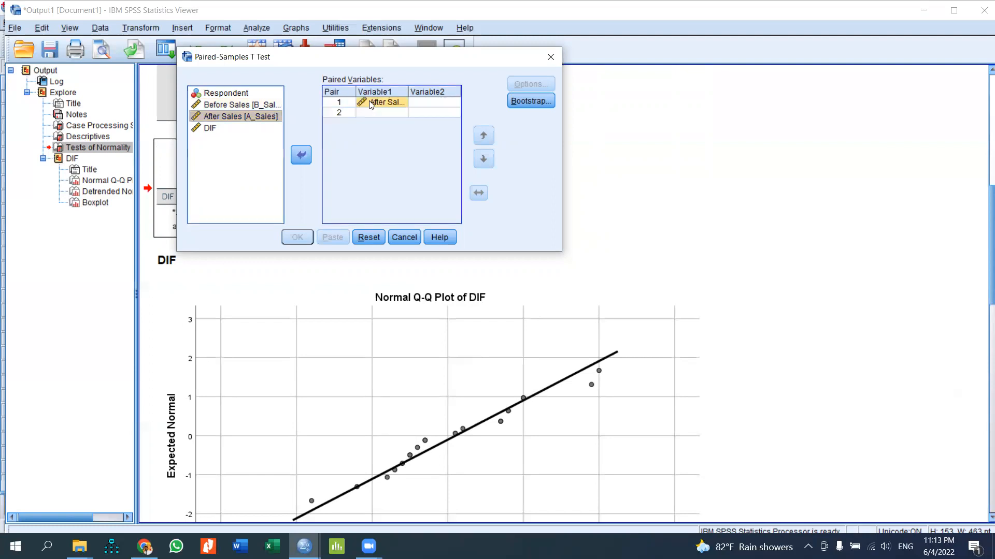
pyautogui.click(236, 108)
pyautogui.moveTo(236, 108); pyautogui.dragTo(424, 105)
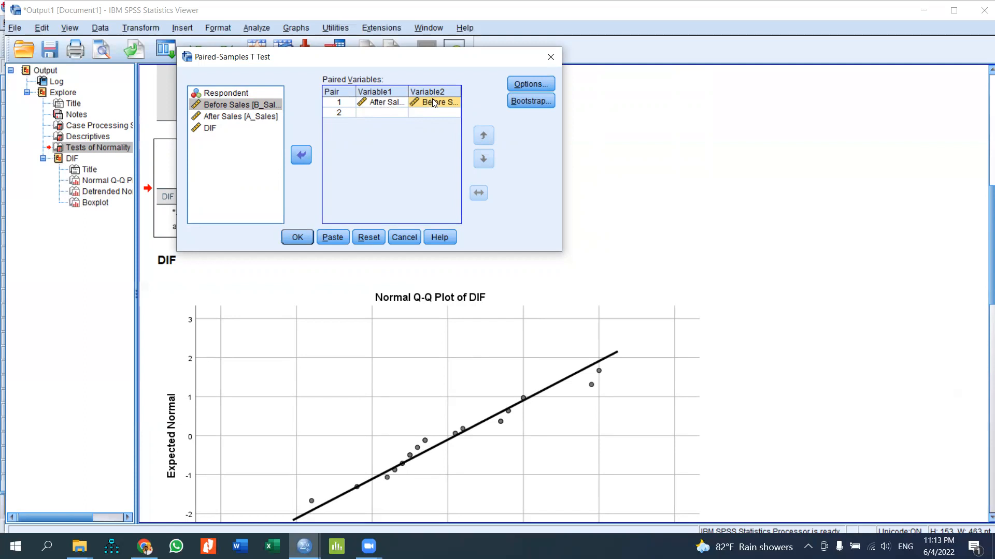
# Step: Accept the 95% confidence interval with cases excluded analysis by analysis in the t test options, and run the test
pyautogui.click(537, 83)
pyautogui.click(250, 73)
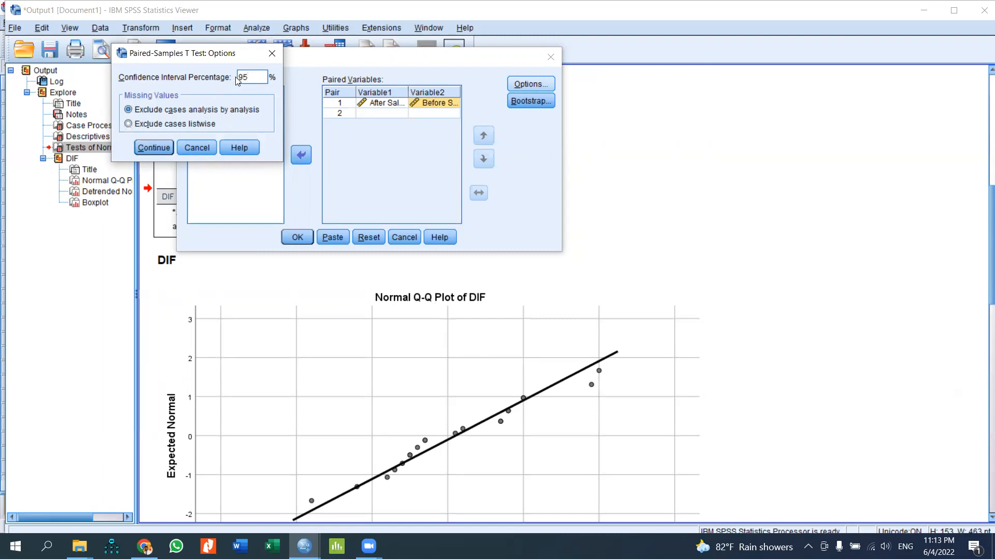
pyautogui.click(161, 148)
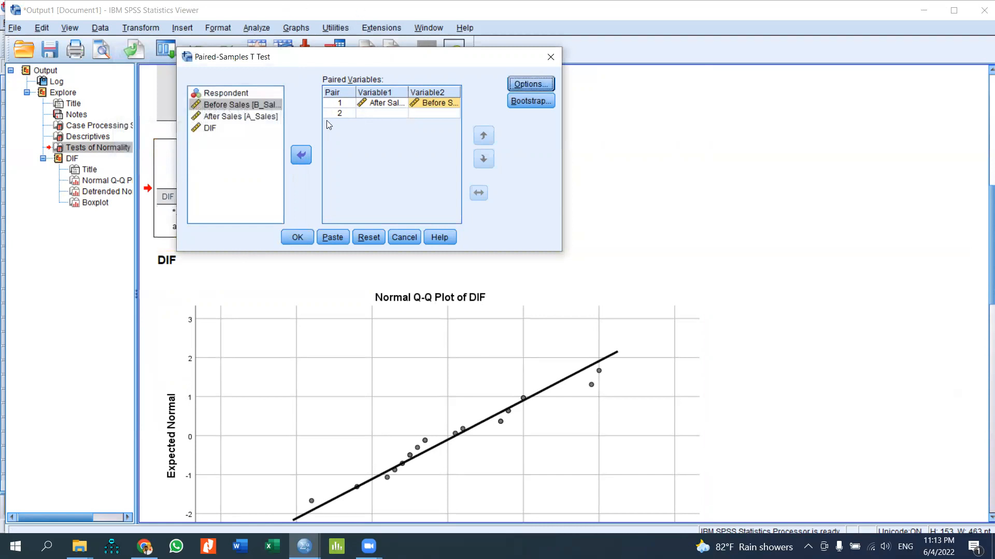
pyautogui.click(293, 240)
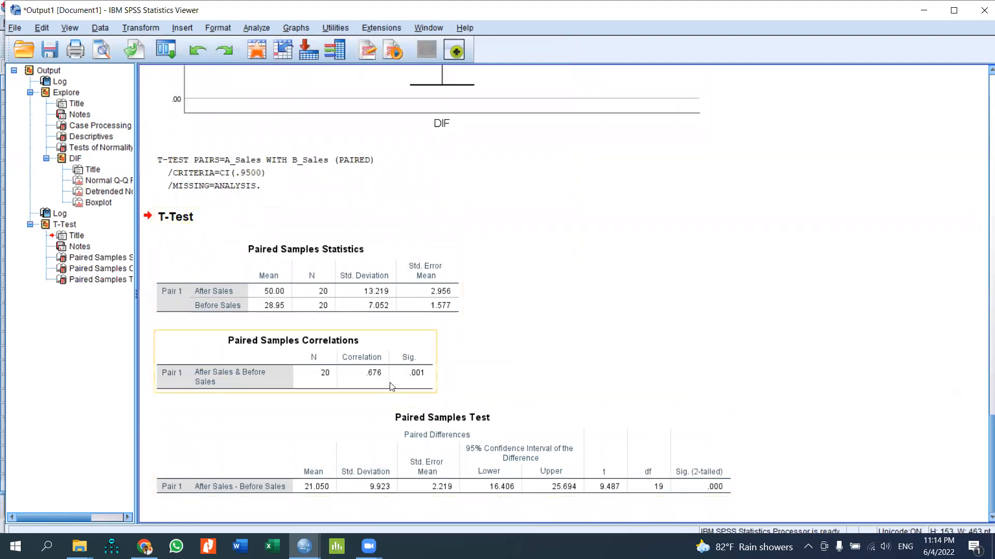
# Step: Examine the Paired Samples Statistics, Paired Samples Correlations and Paired Samples Test tables in the output
pyautogui.click(394, 366)
pyautogui.click(631, 475)
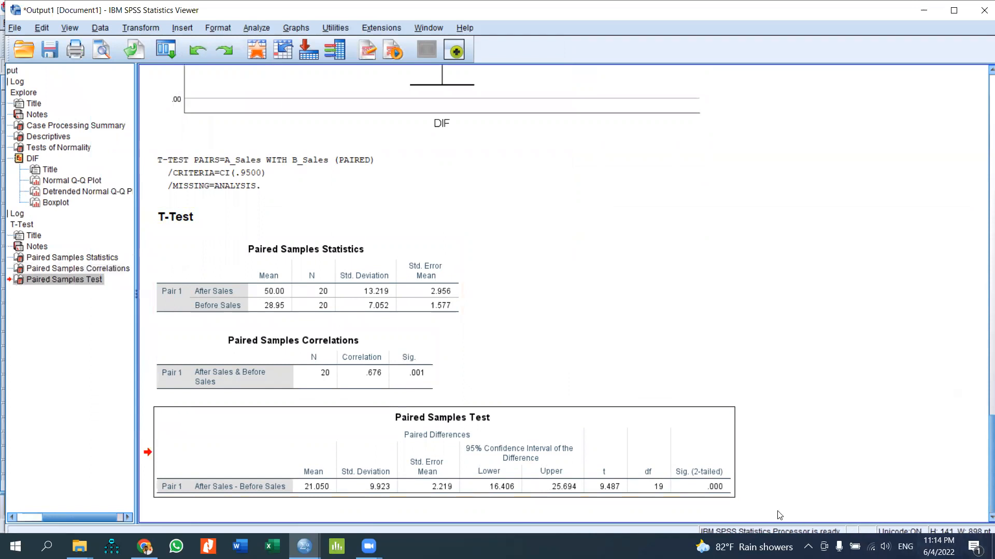
pyautogui.click(391, 278)
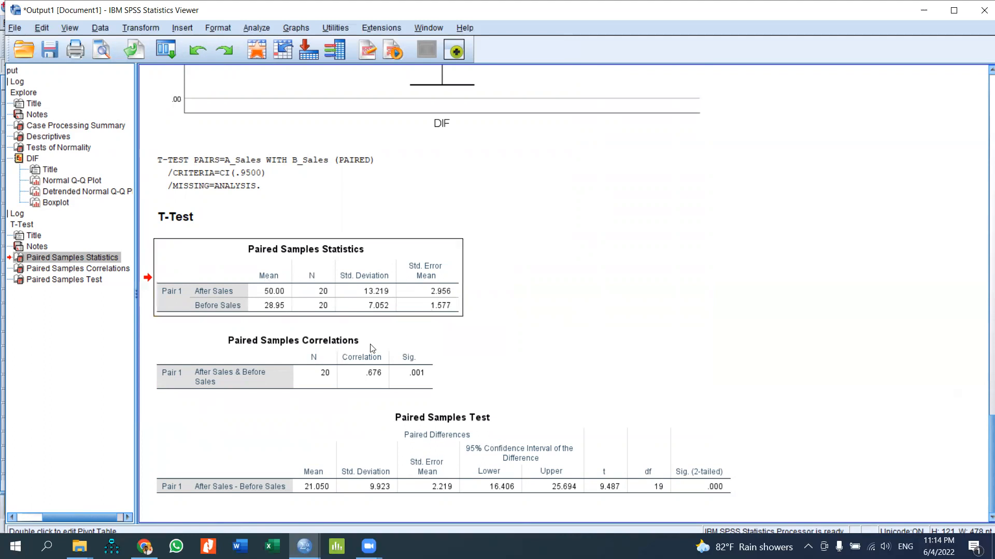
pyautogui.click(404, 347)
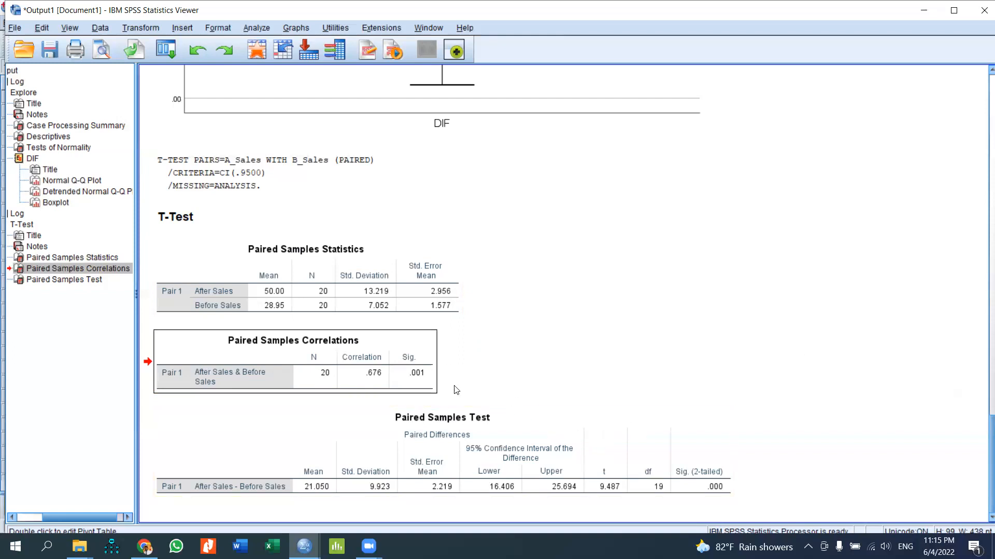
pyautogui.click(488, 423)
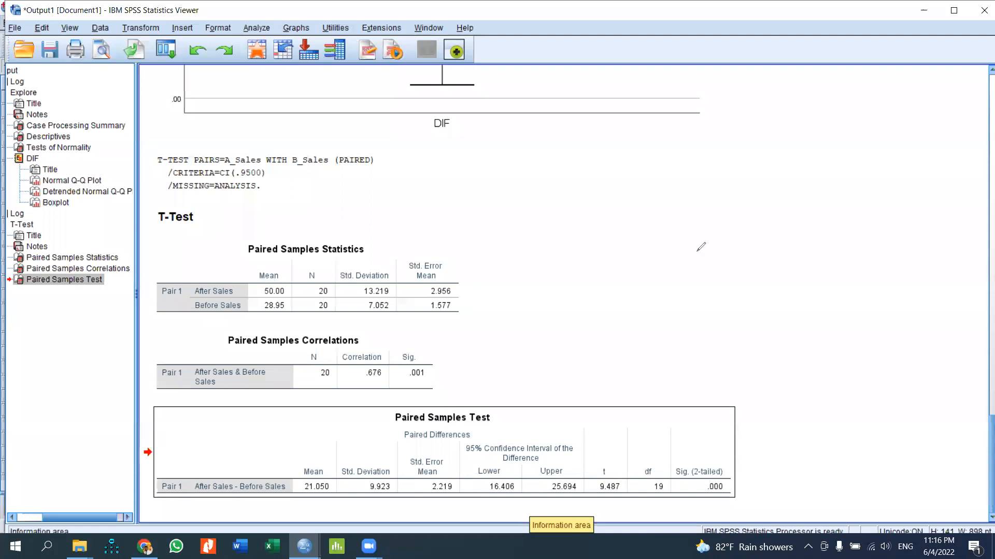
# Step: Handwrite the test statistic formula t = (d̄ − μd) / SE(d̄) in the blank area beside the t test output
pyautogui.moveTo(660, 168)
pyautogui.mouseDown()
pyautogui.moveTo(673, 195)
pyautogui.moveTo(670, 174)
pyautogui.moveTo(706, 168)
pyautogui.mouseUp()
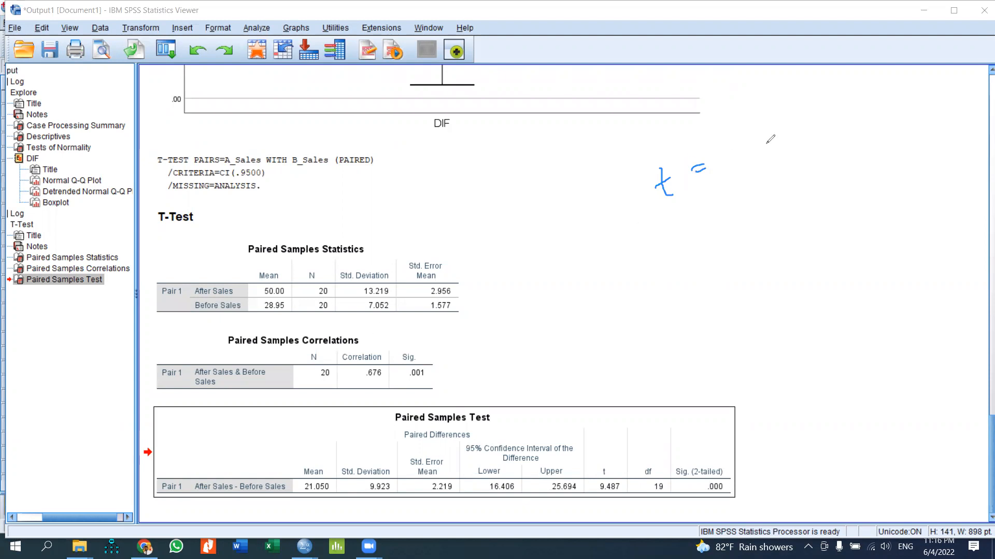
pyautogui.moveTo(738, 131)
pyautogui.mouseDown()
pyautogui.moveTo(735, 153)
pyautogui.moveTo(745, 146)
pyautogui.moveTo(744, 124)
pyautogui.moveTo(780, 136)
pyautogui.moveTo(785, 110)
pyautogui.moveTo(797, 110)
pyautogui.moveTo(810, 124)
pyautogui.mouseUp()
pyautogui.click(779, 116)
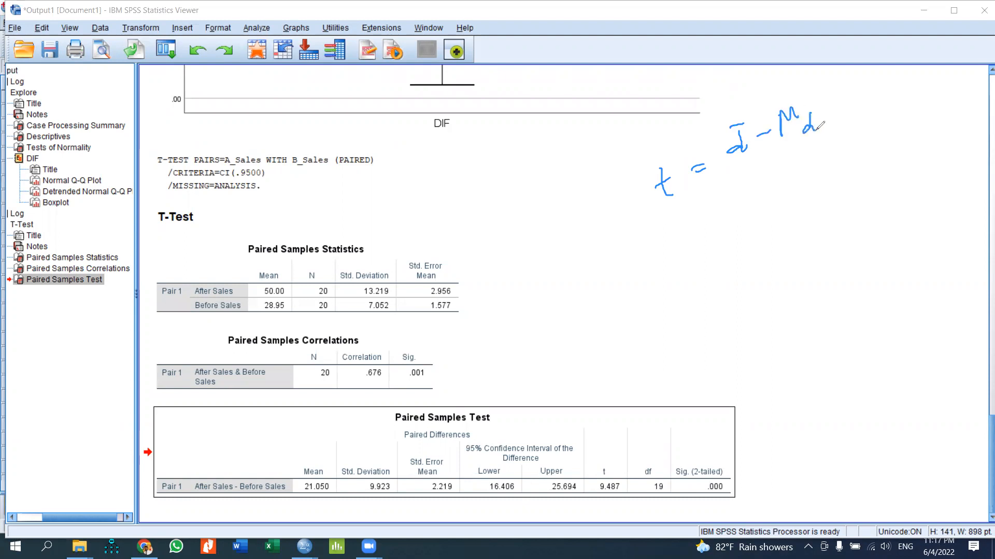
pyautogui.moveTo(732, 166); pyautogui.dragTo(818, 136)
pyautogui.moveTo(772, 173)
pyautogui.mouseDown()
pyautogui.moveTo(761, 189)
pyautogui.moveTo(780, 188)
pyautogui.moveTo(788, 168)
pyautogui.moveTo(788, 181)
pyautogui.mouseUp()
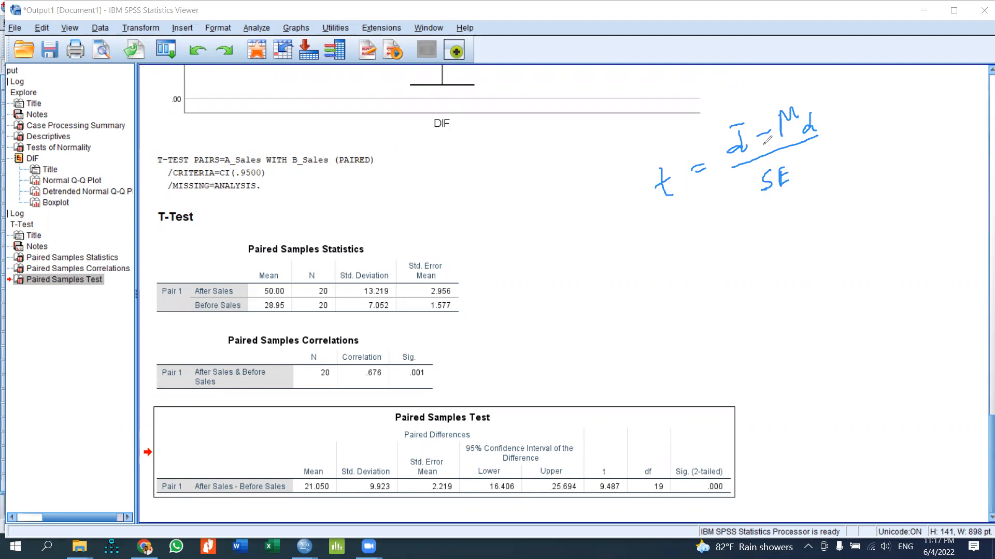
pyautogui.moveTo(804, 163)
pyautogui.mouseDown()
pyautogui.moveTo(796, 178)
pyautogui.moveTo(808, 178)
pyautogui.mouseUp()
pyautogui.moveTo(798, 157)
pyautogui.mouseDown()
pyautogui.moveTo(808, 155)
pyautogui.moveTo(793, 183)
pyautogui.mouseUp()
pyautogui.moveTo(811, 147); pyautogui.dragTo(817, 170)
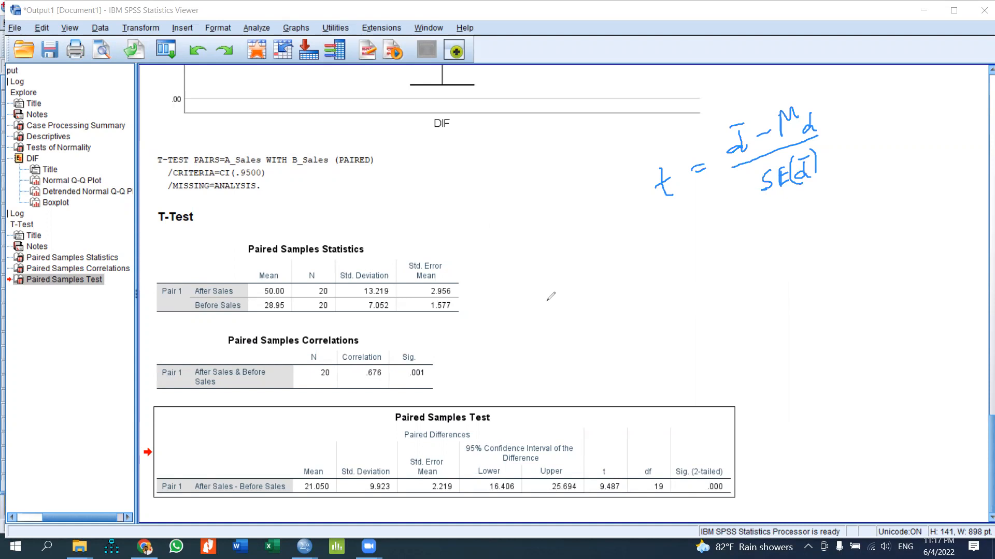
# Step: Handwrite the hypotheses H0: μd = 0 and H1: μd ≠ 0 below the t formula
pyautogui.moveTo(545, 281); pyautogui.dragTo(545, 312)
pyautogui.click(560, 277)
pyautogui.moveTo(561, 278); pyautogui.dragTo(561, 311)
pyautogui.moveTo(546, 299)
pyautogui.mouseDown()
pyautogui.moveTo(559, 293)
pyautogui.moveTo(568, 305)
pyautogui.mouseUp()
pyautogui.click(578, 284)
pyautogui.click(578, 300)
pyautogui.moveTo(602, 300)
pyautogui.mouseDown()
pyautogui.moveTo(607, 278)
pyautogui.moveTo(613, 286)
pyautogui.moveTo(624, 276)
pyautogui.moveTo(626, 298)
pyautogui.moveTo(638, 300)
pyautogui.mouseUp()
pyautogui.moveTo(648, 277)
pyautogui.mouseDown()
pyautogui.moveTo(675, 279)
pyautogui.moveTo(674, 265)
pyautogui.mouseUp()
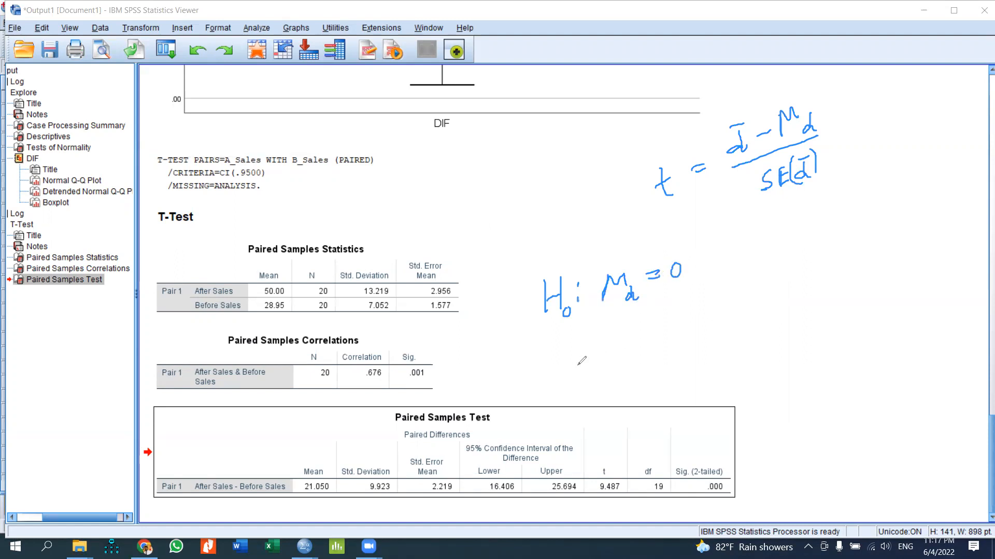
pyautogui.moveTo(554, 329)
pyautogui.mouseDown()
pyautogui.moveTo(552, 354)
pyautogui.moveTo(570, 341)
pyautogui.moveTo(575, 353)
pyautogui.moveTo(612, 320)
pyautogui.moveTo(628, 319)
pyautogui.moveTo(631, 340)
pyautogui.moveTo(644, 337)
pyautogui.moveTo(683, 306)
pyautogui.mouseUp()
pyautogui.click(582, 329)
pyautogui.click(586, 341)
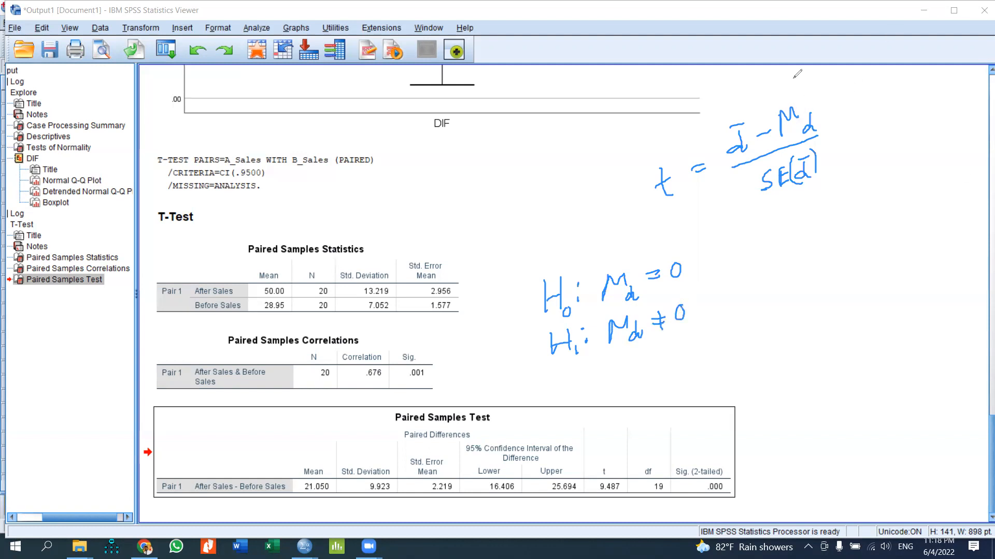
# Step: Handwrite the simplified test statistic = d̄ / SE(d̄) beneath the full t formula
pyautogui.moveTo(729, 247); pyautogui.dragTo(743, 250)
pyautogui.moveTo(795, 209)
pyautogui.mouseDown()
pyautogui.moveTo(794, 237)
pyautogui.moveTo(812, 236)
pyautogui.moveTo(804, 201)
pyautogui.mouseUp()
pyautogui.moveTo(776, 261)
pyautogui.mouseDown()
pyautogui.moveTo(828, 244)
pyautogui.moveTo(797, 280)
pyautogui.moveTo(809, 281)
pyautogui.moveTo(820, 262)
pyautogui.moveTo(823, 277)
pyautogui.moveTo(835, 263)
pyautogui.moveTo(839, 272)
pyautogui.moveTo(839, 248)
pyautogui.moveTo(829, 277)
pyautogui.mouseUp()
pyautogui.moveTo(843, 242); pyautogui.dragTo(845, 280)
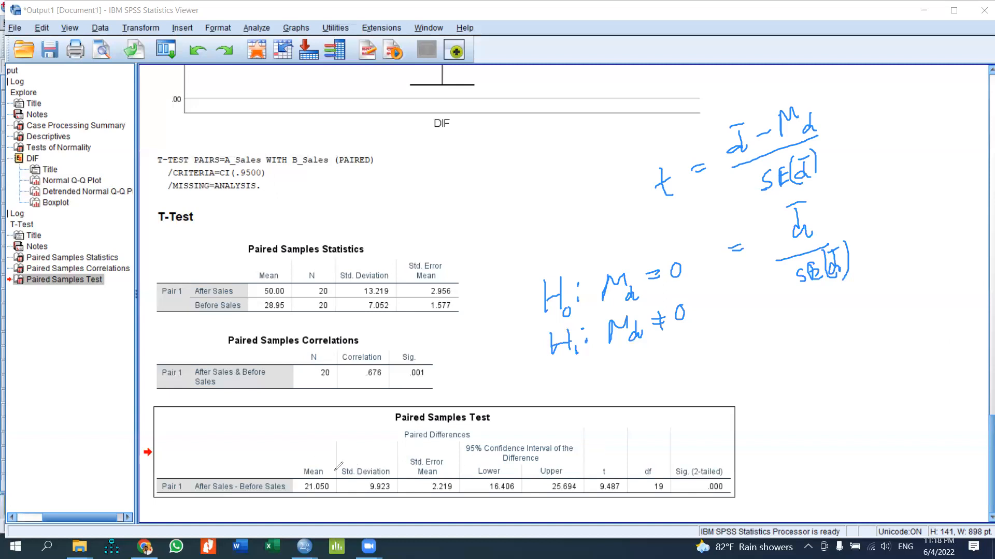
# Step: Mark the mean difference in the Paired Samples Test table and erase the simplified formula
pyautogui.moveTo(335, 468)
pyautogui.mouseDown()
pyautogui.moveTo(317, 458)
pyautogui.moveTo(332, 466)
pyautogui.mouseUp()
pyautogui.click(321, 462)
pyautogui.moveTo(728, 247)
pyautogui.mouseDown()
pyautogui.moveTo(779, 226)
pyautogui.moveTo(800, 203)
pyautogui.moveTo(809, 274)
pyautogui.moveTo(847, 257)
pyautogui.moveTo(828, 249)
pyautogui.mouseUp()
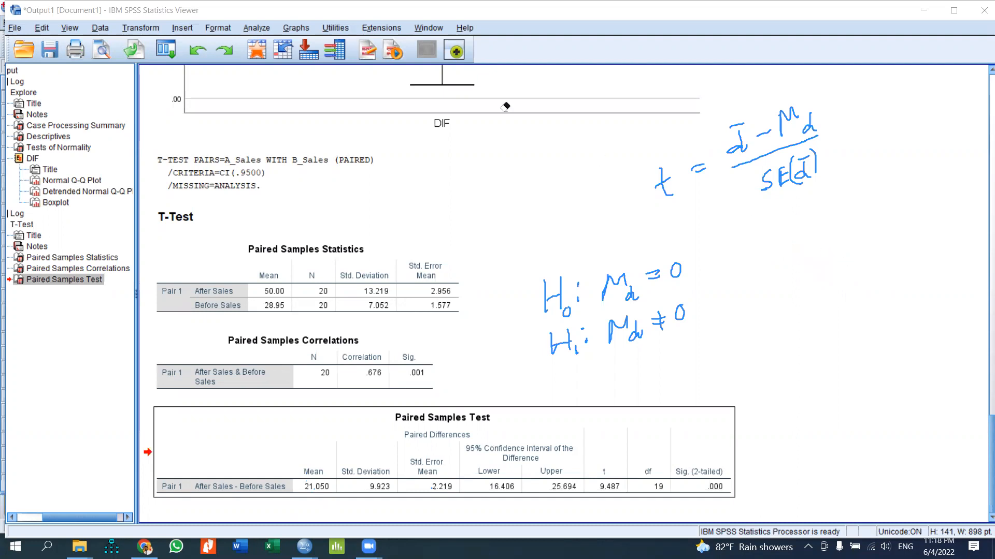
pyautogui.click(471, 391)
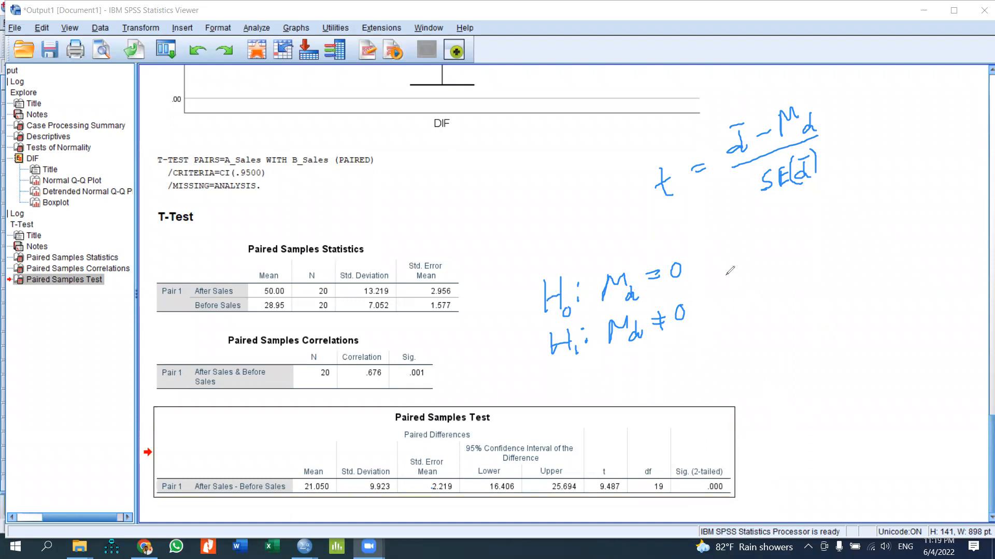
# Step: Draw a cross beside the null hypothesis and a mark beside the alternative, and clear all handwritten annotations
pyautogui.moveTo(705, 254); pyautogui.dragTo(729, 266)
pyautogui.moveTo(725, 251); pyautogui.dragTo(711, 263)
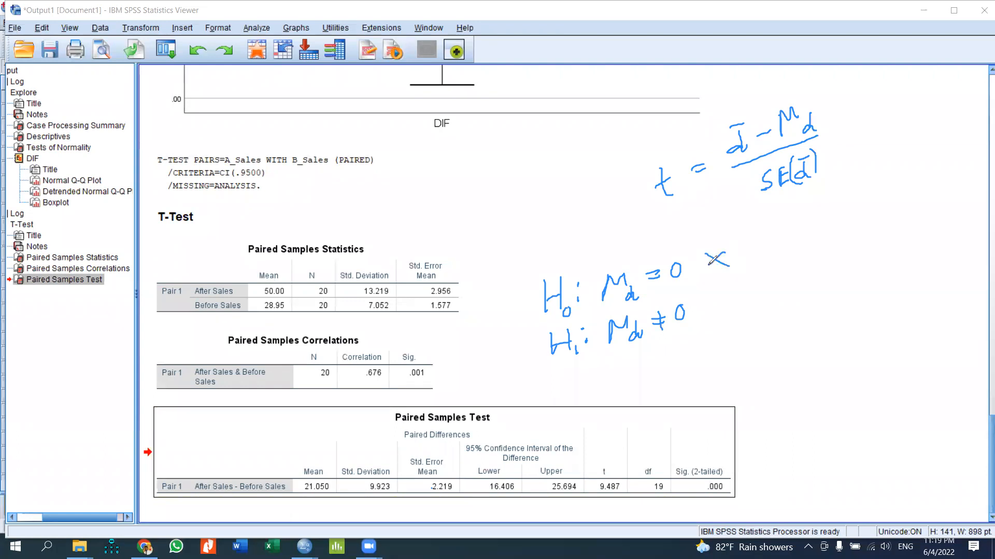
pyautogui.moveTo(715, 309)
pyautogui.mouseDown()
pyautogui.moveTo(720, 316)
pyautogui.moveTo(747, 294)
pyautogui.mouseUp()
pyautogui.click(693, 67)
pyautogui.click(678, 101)
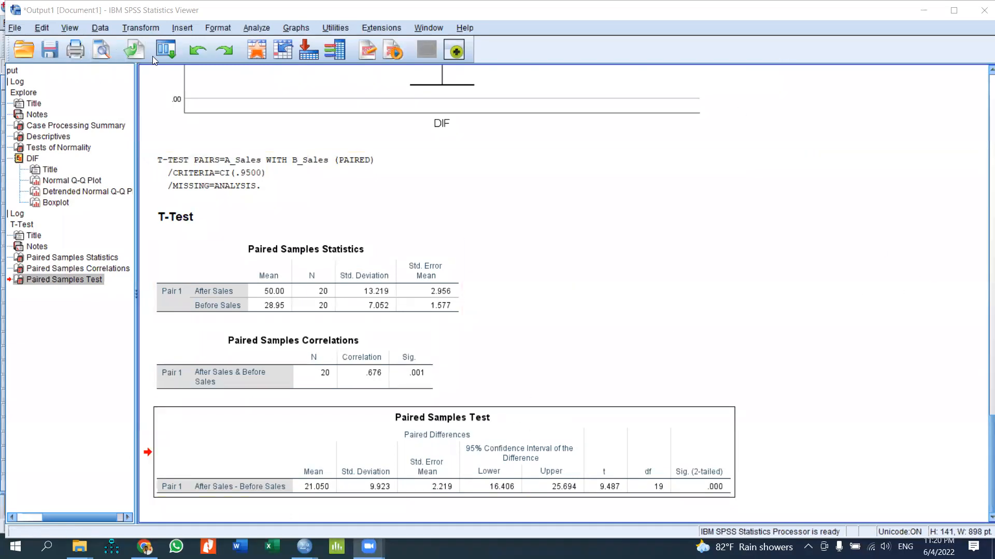
# Step: Recall the paired-samples t test, swap the pair to Before Sales as Variable1 and After Sales as Variable2, and run it
pyautogui.click(165, 47)
pyautogui.click(166, 71)
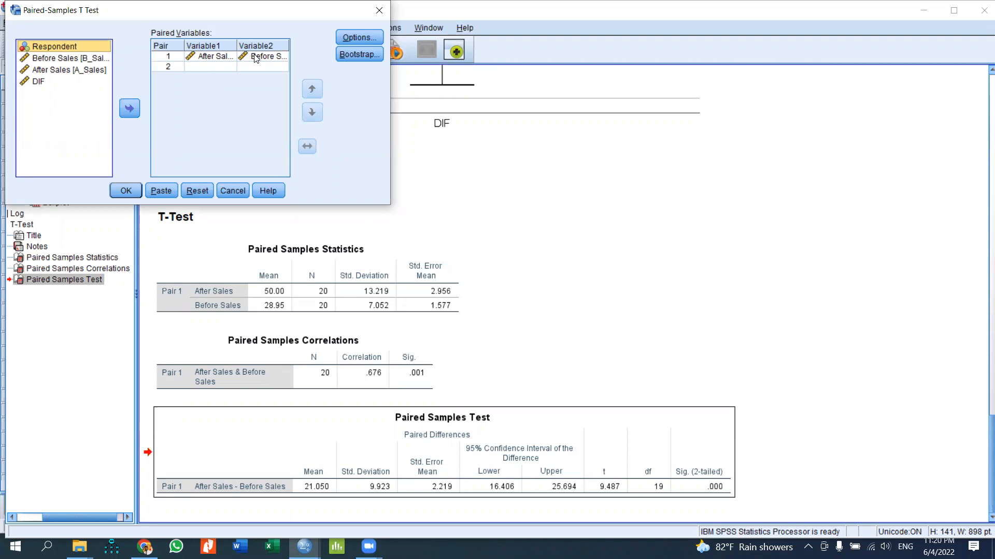
pyautogui.click(197, 56)
pyautogui.moveTo(202, 56); pyautogui.dragTo(270, 58)
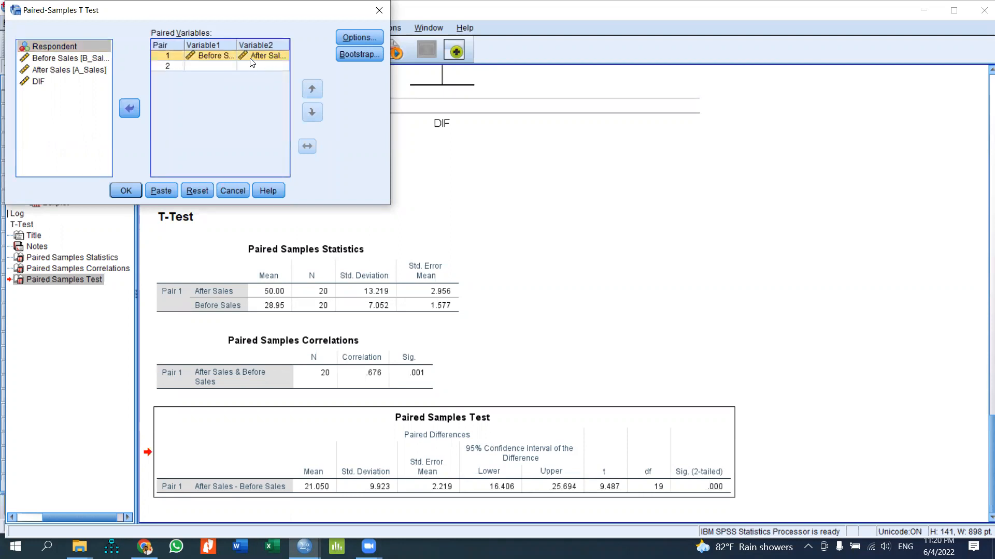
pyautogui.click(125, 191)
pyautogui.scroll(-1, 486, 312)
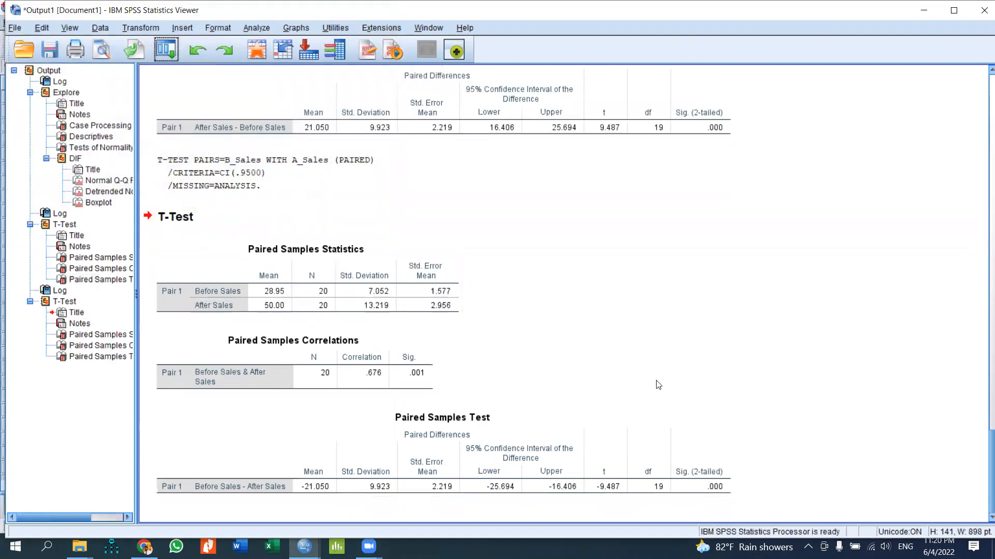